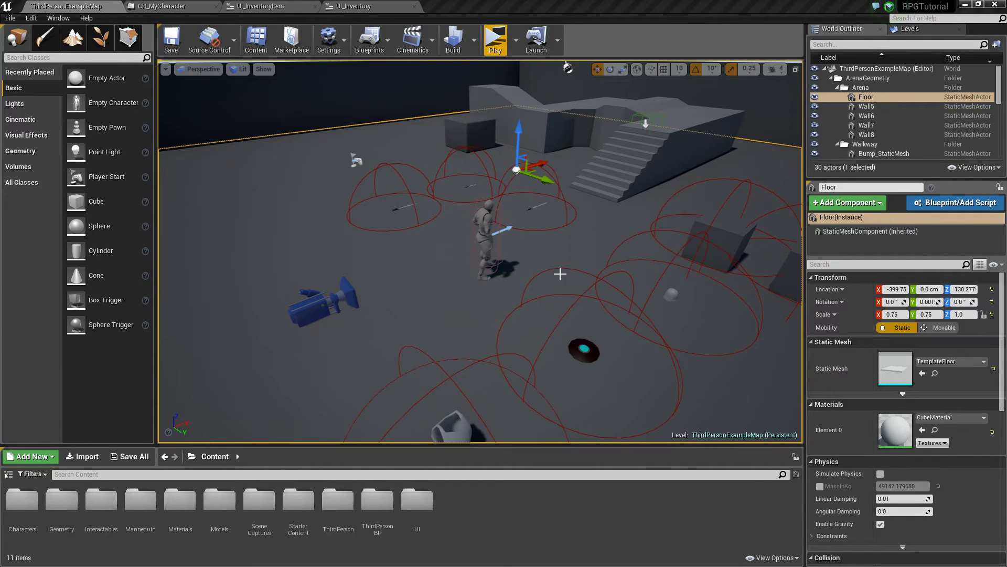
Examine the mannequin character in the level from the front and from the side.
right_drag(560, 273, 276, 279)
key(w)
key(s)
key(s)
key(a)
key(w)
key(w)
key(d)
key(s)
key(w)
key(s)
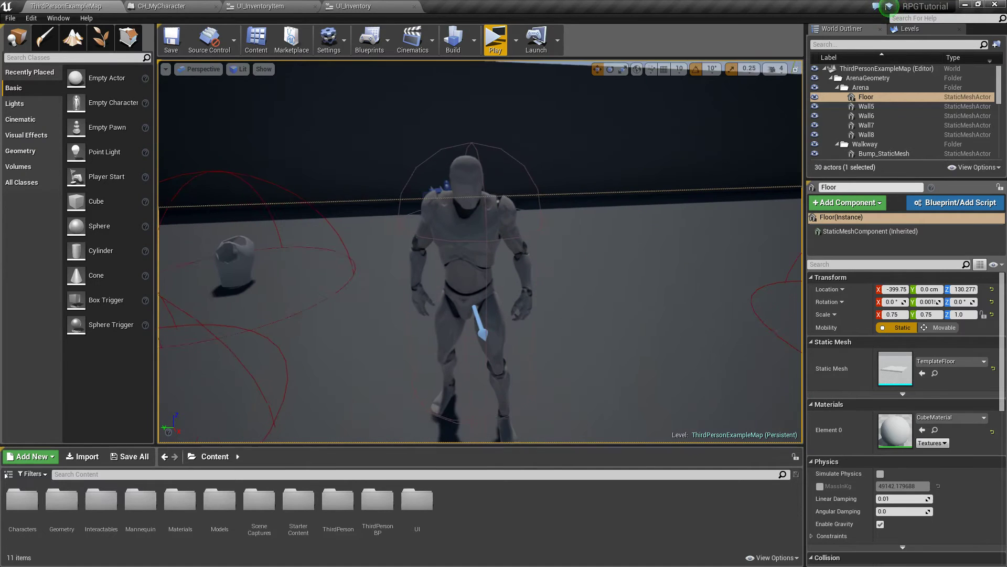
drag(560, 227, 521, 222)
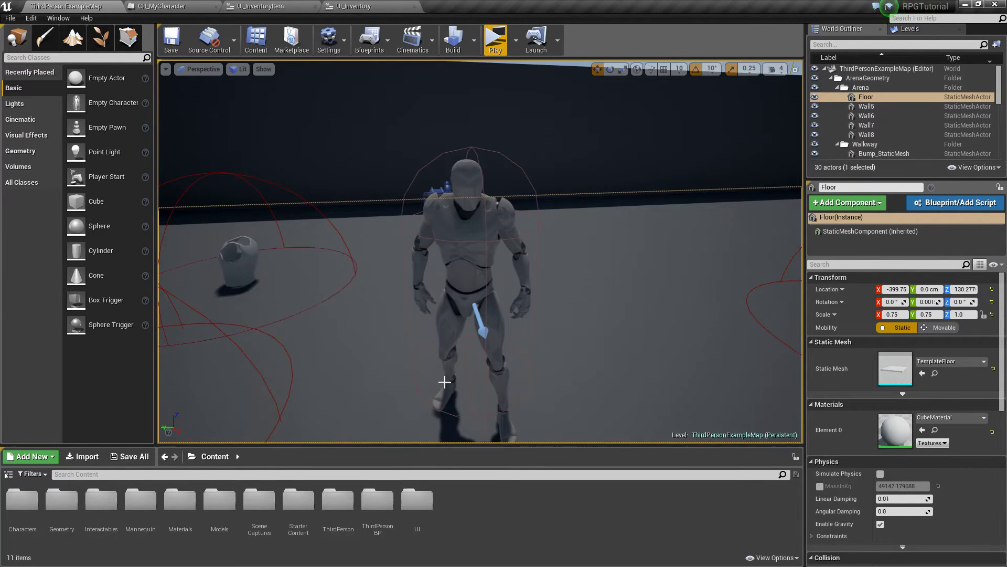
right_drag(461, 386, 510, 285)
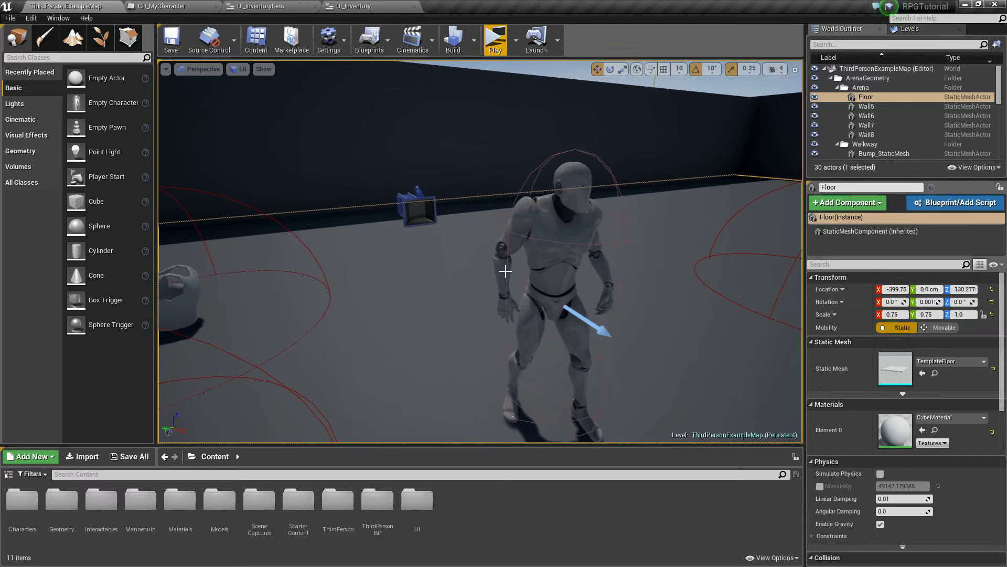
right_drag(491, 346, 556, 388)
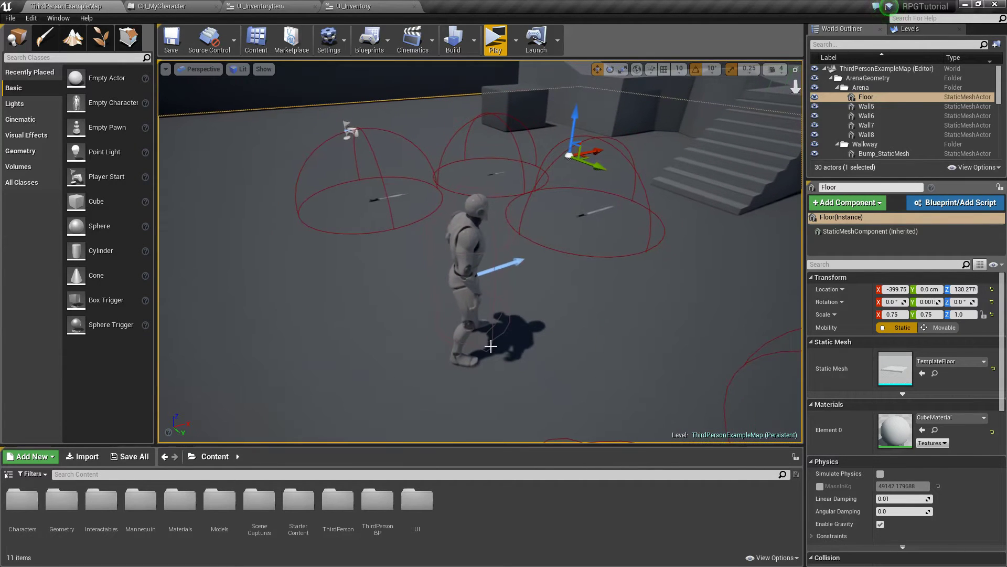
Close the UI_InventoryItem and UI_Inventory editors.
click(312, 7)
click(313, 7)
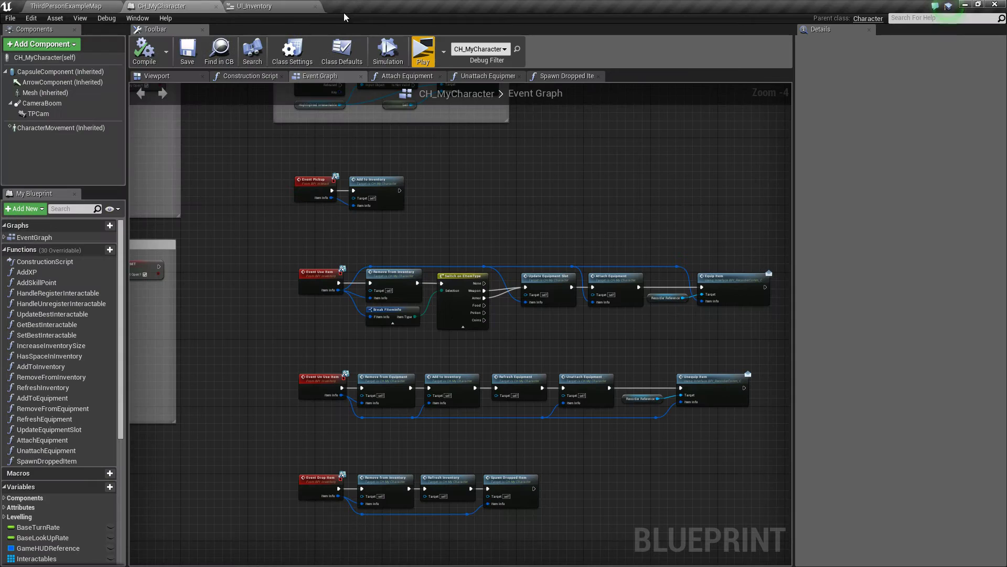
click(314, 6)
Open the Attach Equipment function from the Event Use Item chain in the CH_MyCharacter event graph.
right_drag(376, 222, 332, 221)
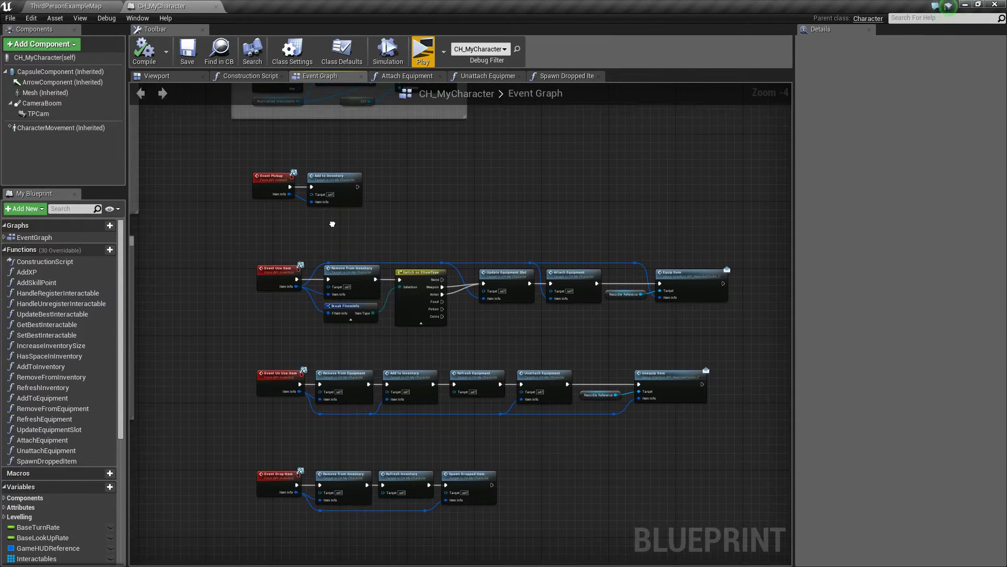
right_drag(517, 349, 441, 289)
scroll(522, 260, up, 3)
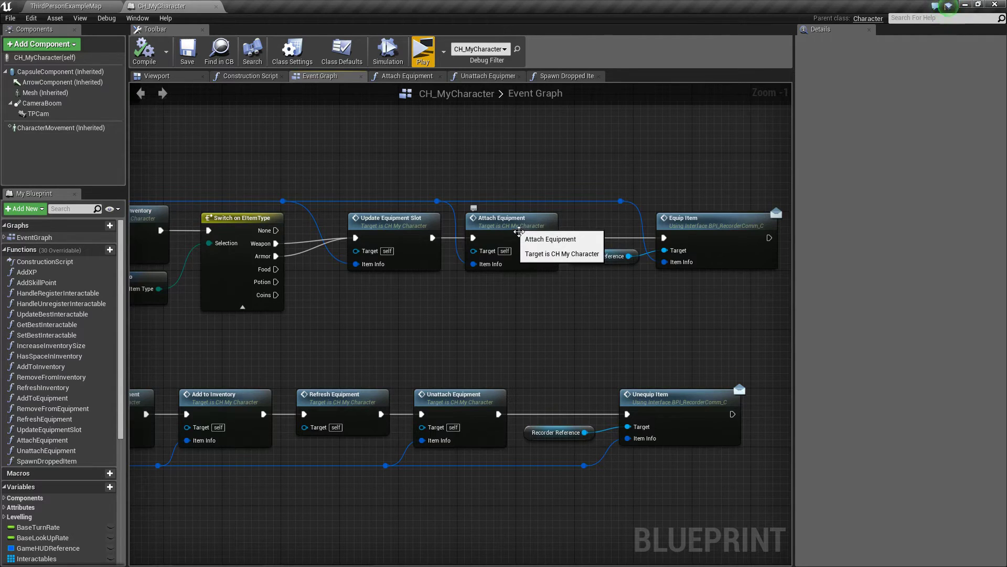
click(518, 232)
double_click(518, 232)
Examine the Torso, Arms, Legs and Feet chains in Attach Equipment, from the validity check and spawning through to AttachToComponent.
right_drag(554, 258, 231, 297)
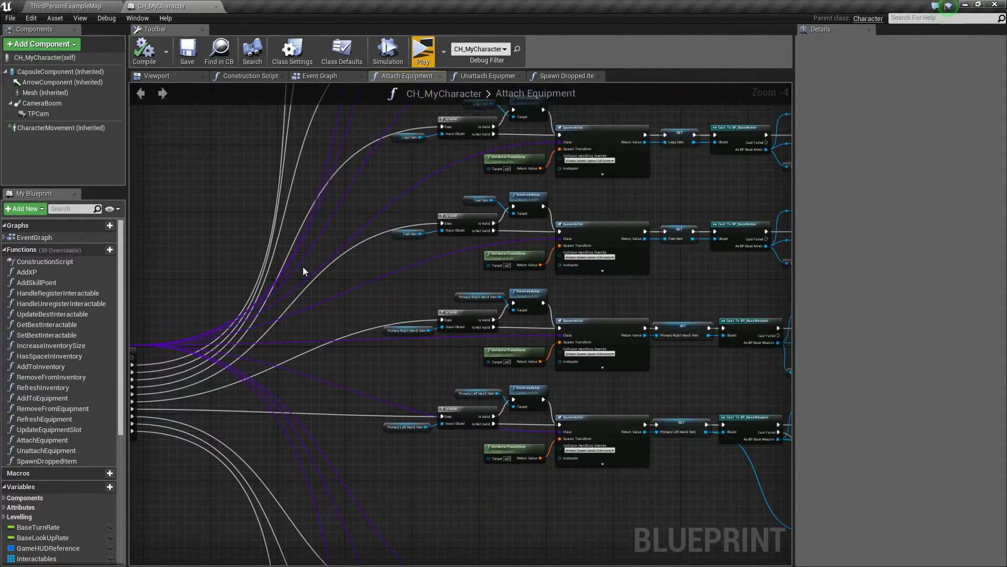
right_drag(303, 266, 206, 404)
right_drag(270, 278, 313, 388)
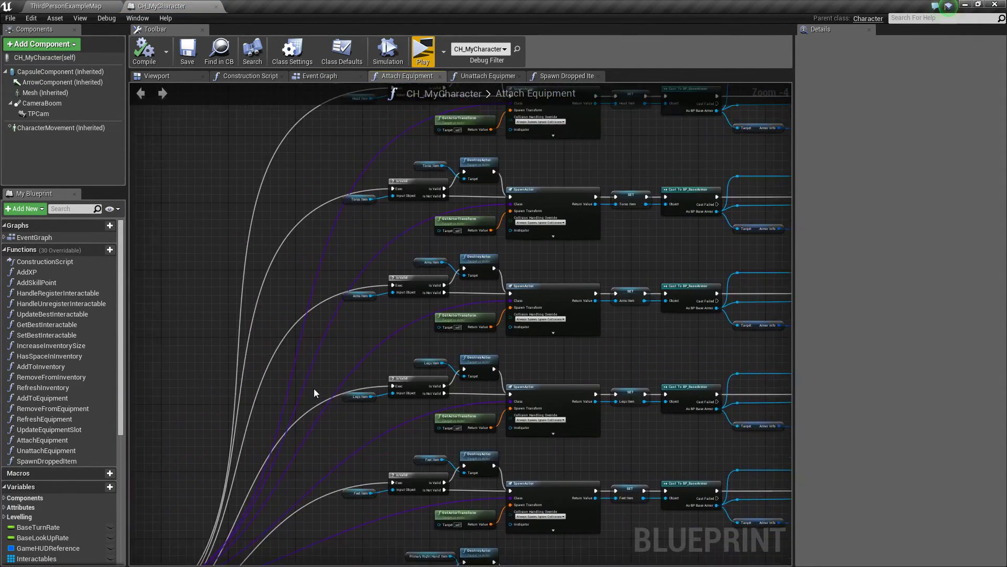
scroll(354, 303, up, 3)
scroll(346, 309, down, 2)
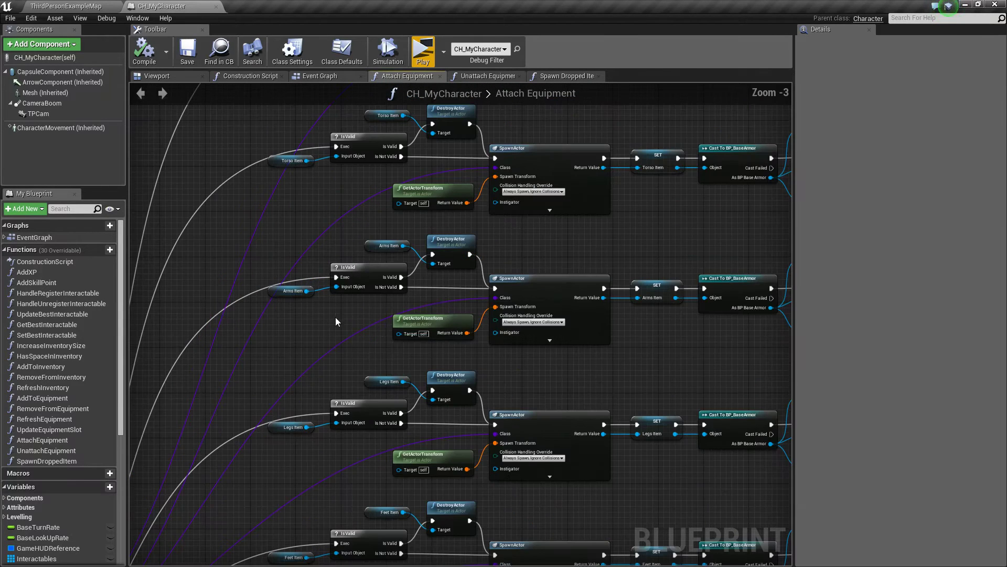
right_drag(541, 351, 301, 357)
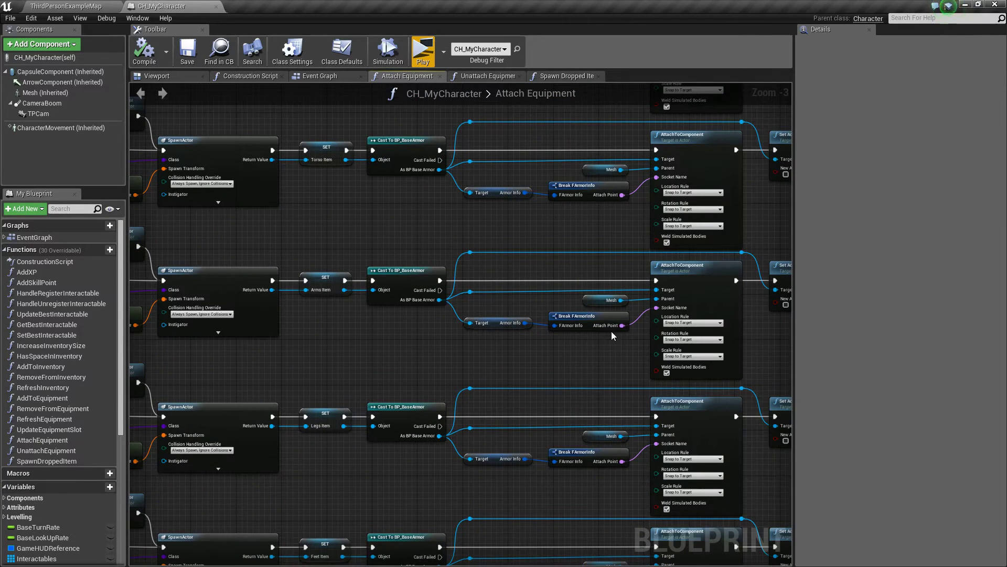
right_drag(612, 331, 745, 318)
right_drag(256, 295, 295, 293)
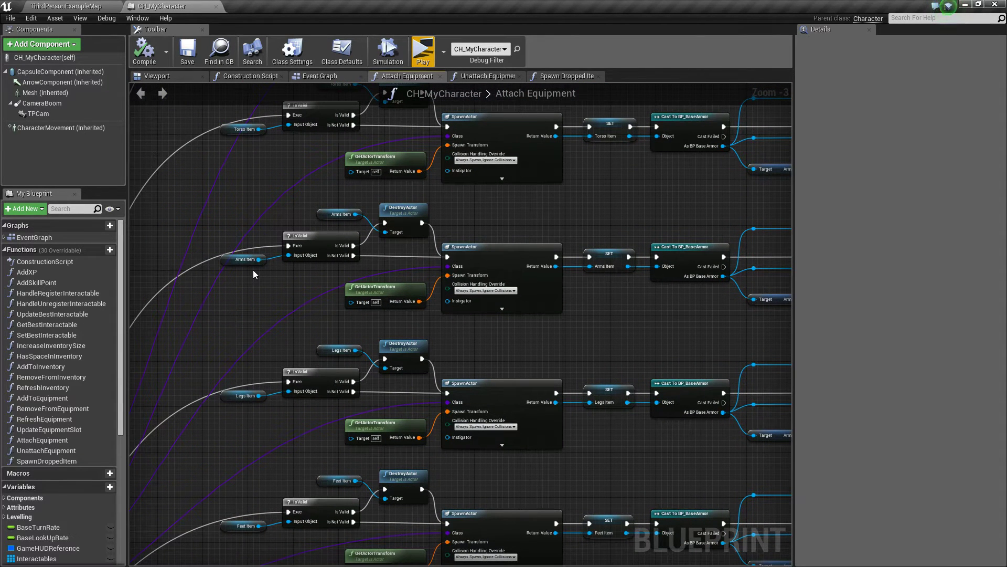
right_drag(268, 242, 292, 284)
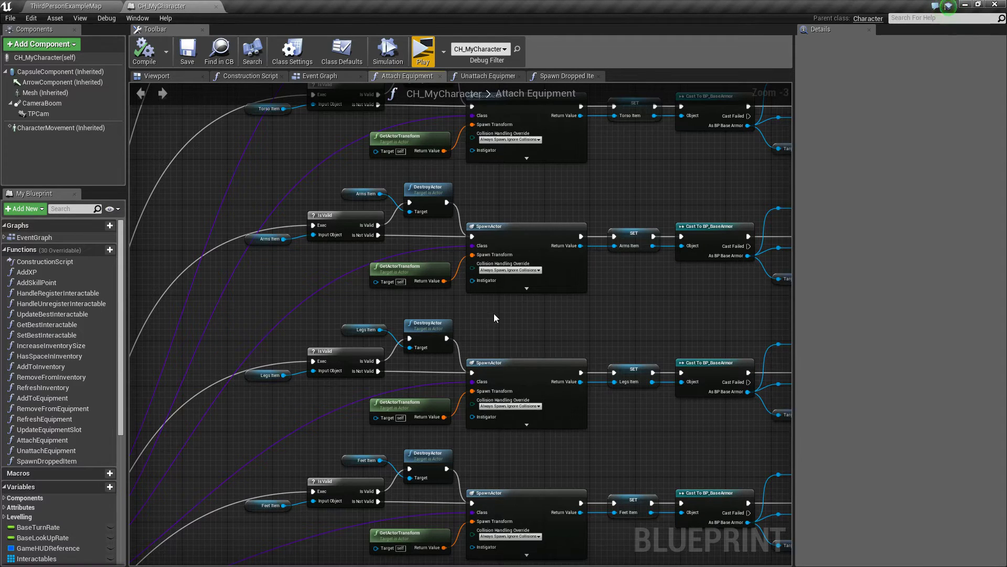
right_drag(493, 314, 471, 307)
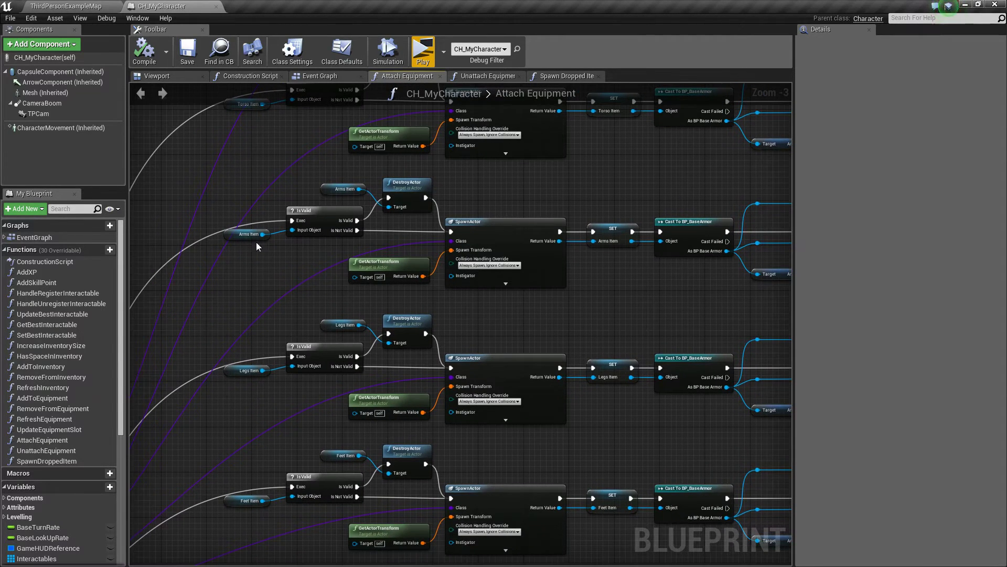
right_drag(272, 262, 241, 284)
scroll(490, 332, down, 6)
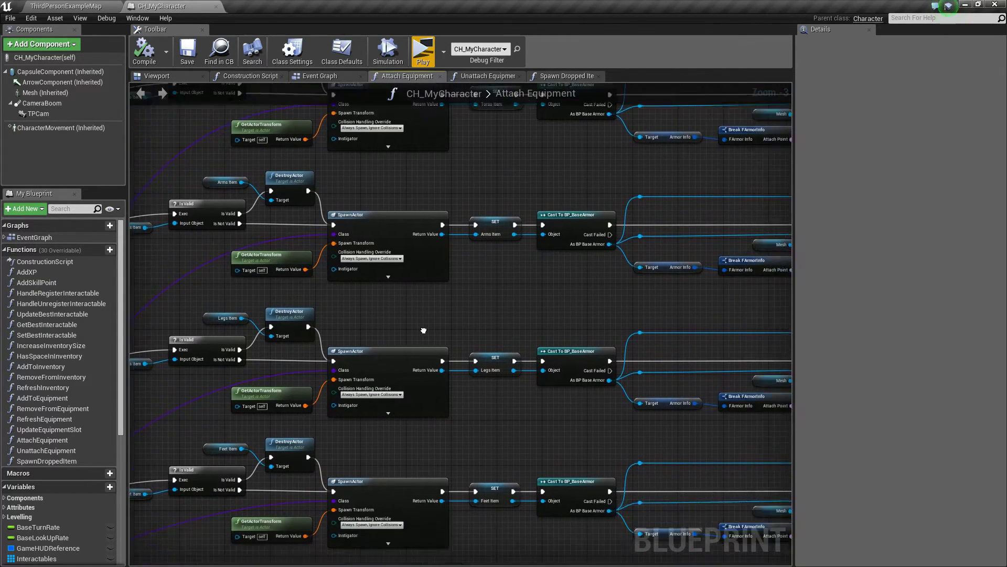
scroll(493, 283, up, 6)
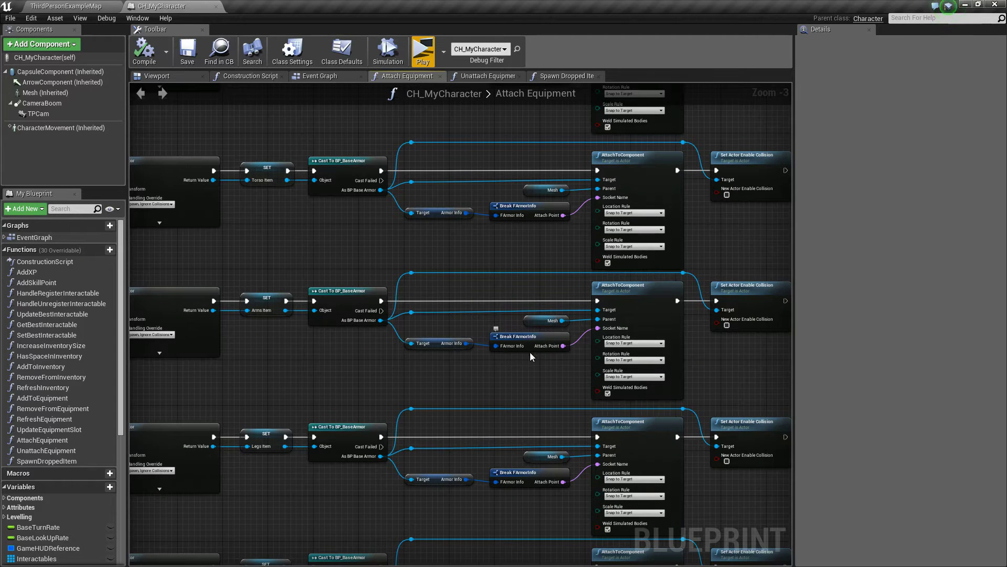
right_drag(496, 371, 534, 363)
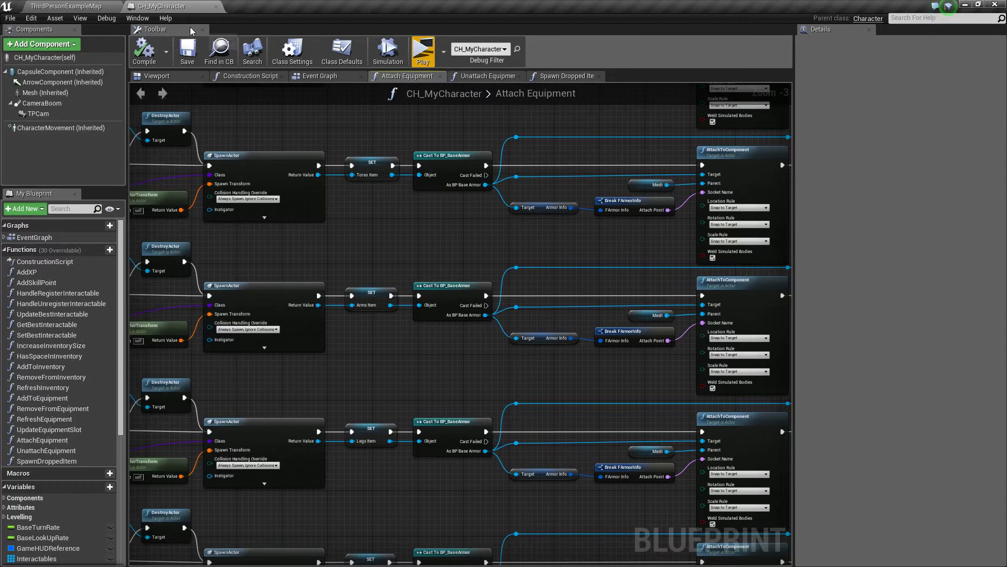
Save CH_MyCharacter and open the FArmorInfo structure from the Interactables/Armor folder.
click(188, 50)
click(104, 6)
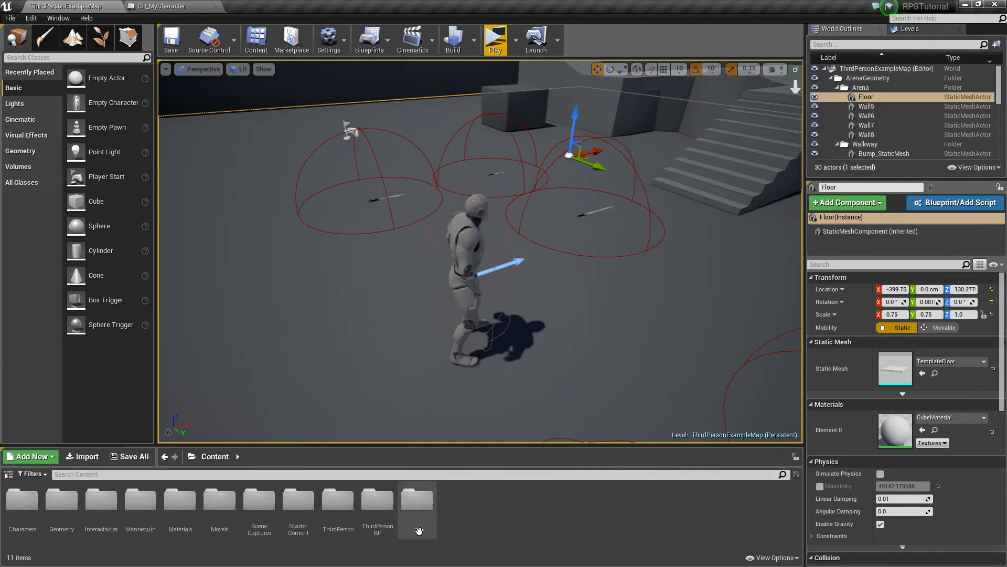
double_click(107, 520)
double_click(22, 501)
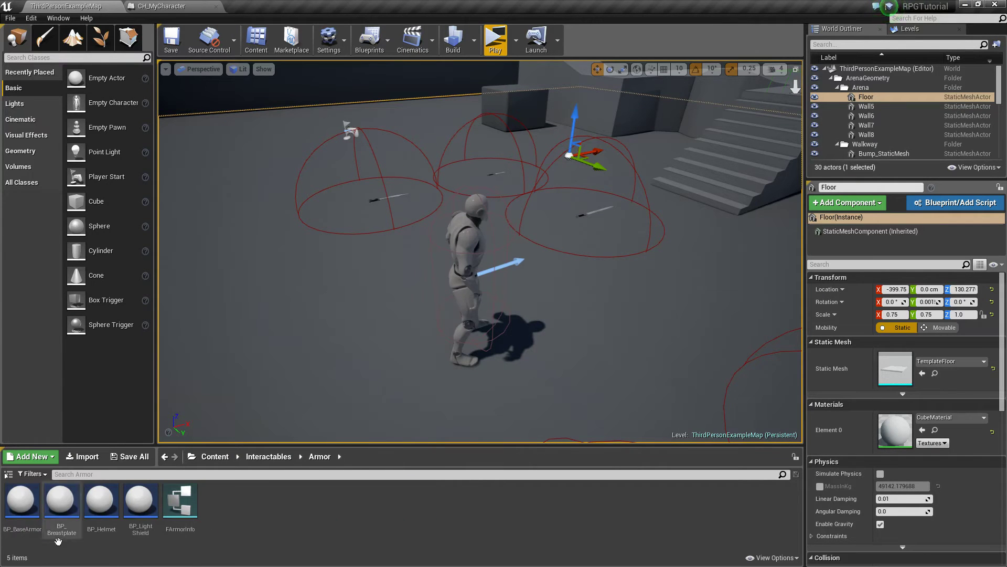
double_click(141, 503)
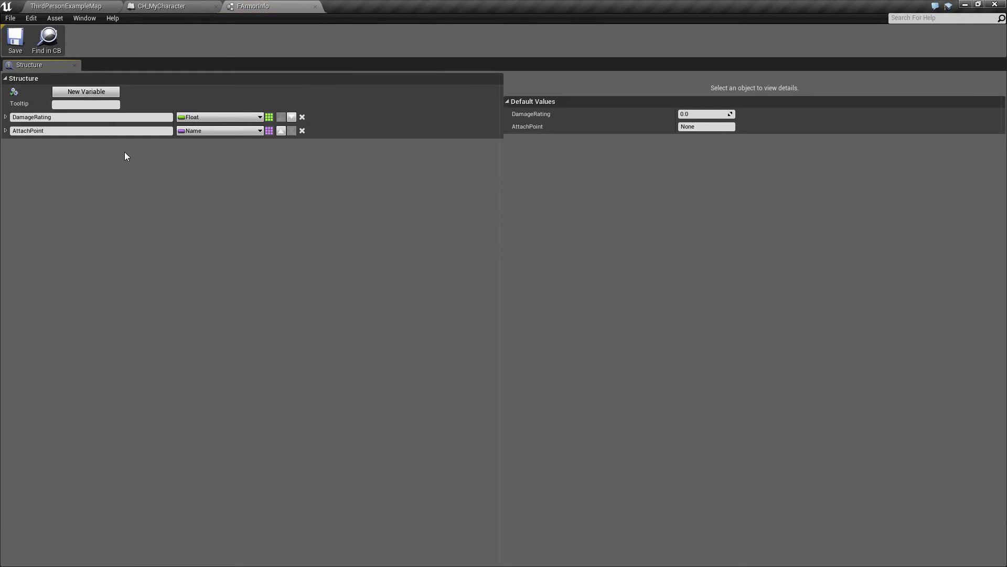
Add two variables to the FArmorInfo structure, named RightAttachPoint and LeftAttachPoint.
click(90, 91)
click(90, 92)
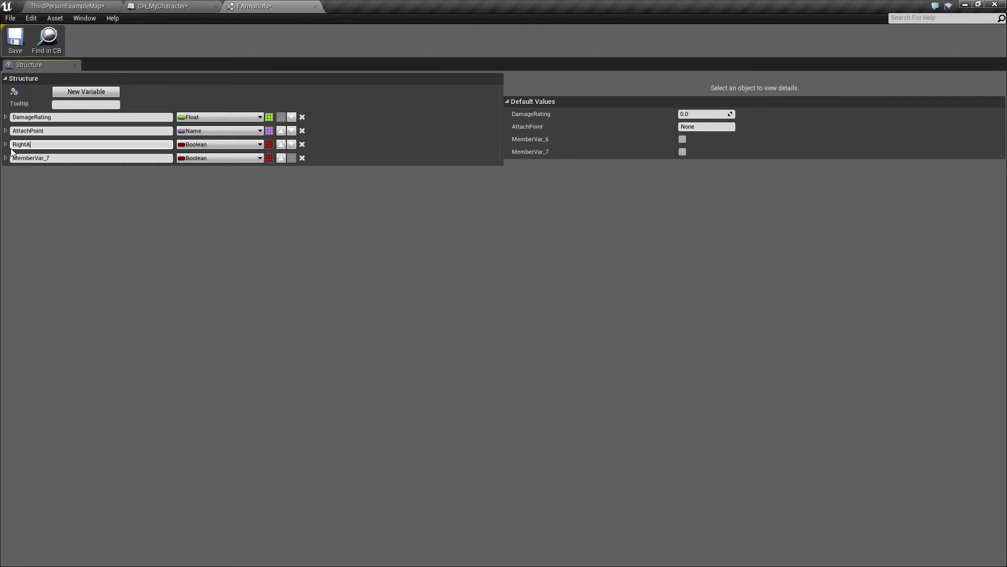
key(Return)
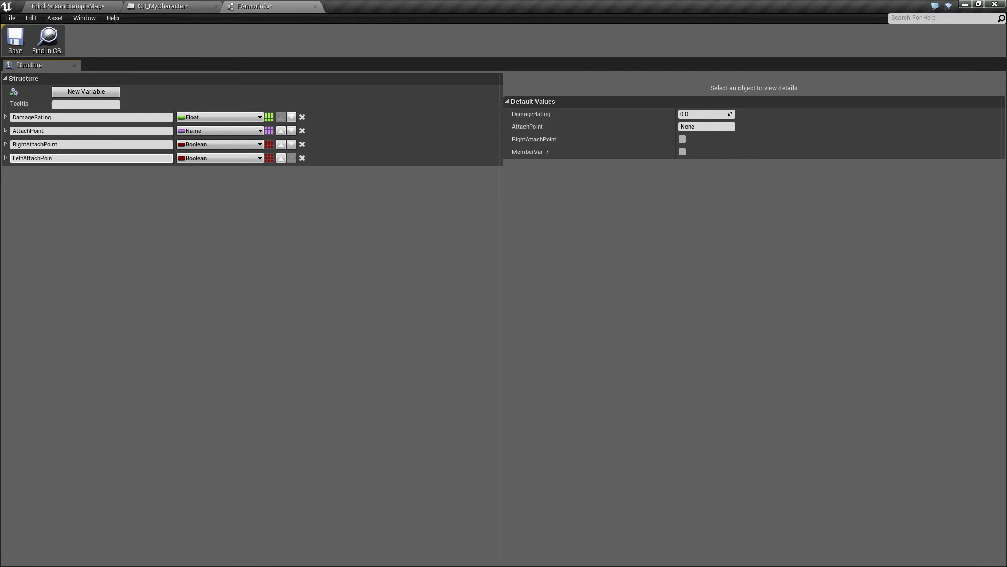
text(t)
key(Return)
Rename the structure's AttachPoint variable to MainAttachPoint.
drag(44, 130, 22, 131)
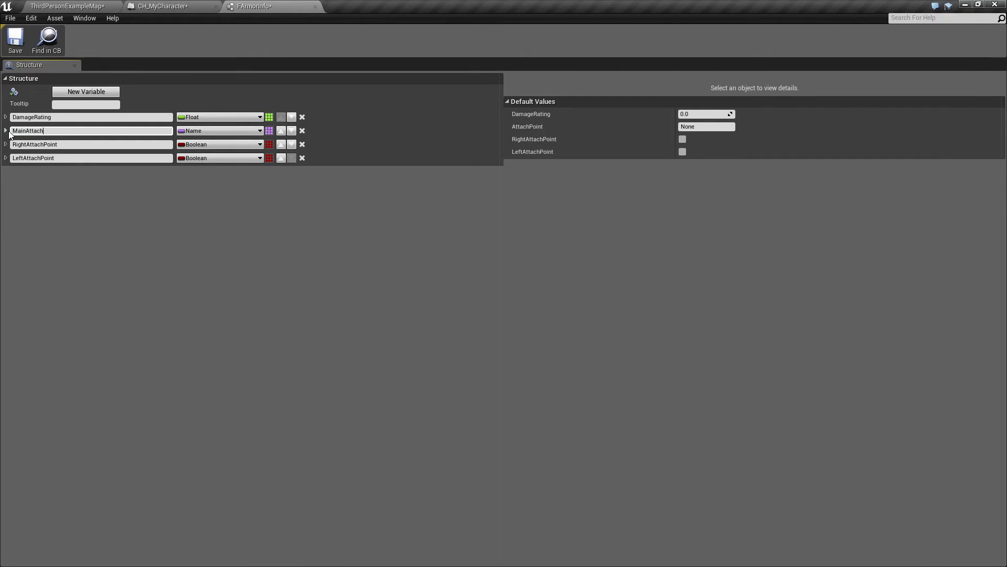
text(int)
key(Return)
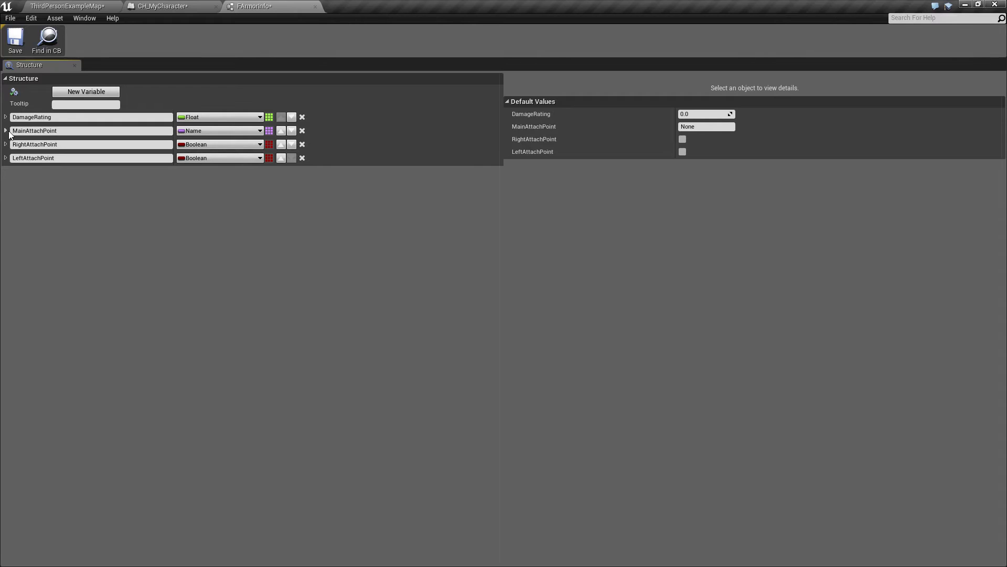
Change the type of RightAttachPoint and LeftAttachPoint to Name, and save and close the structure.
click(213, 145)
click(204, 212)
click(200, 159)
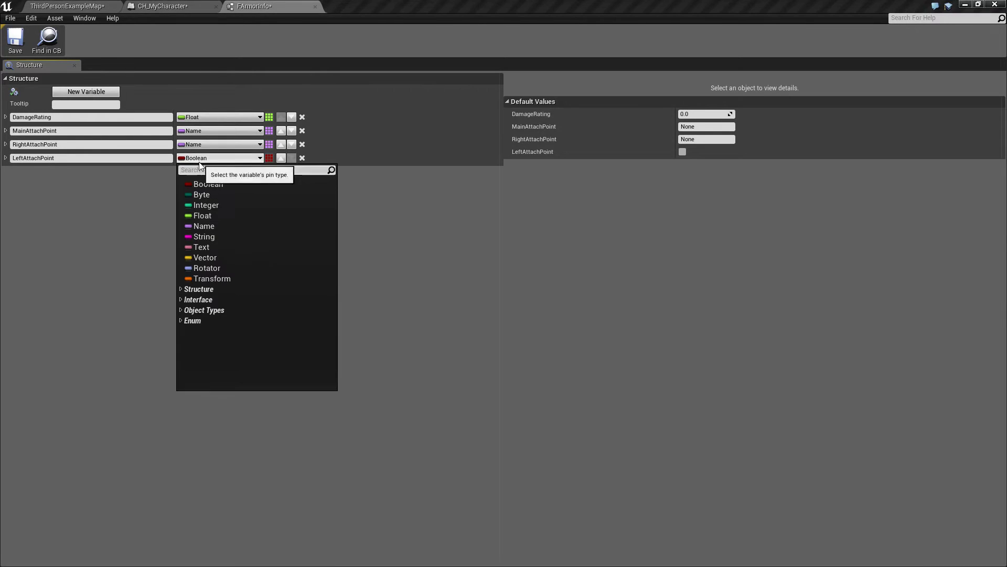
click(204, 226)
click(21, 46)
click(315, 6)
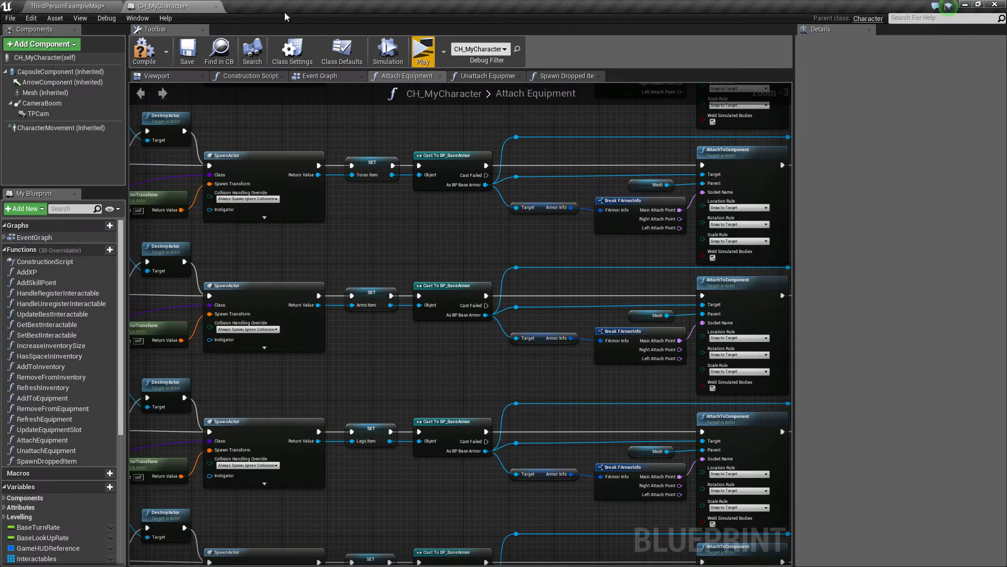
Compile and save CH_MyCharacter and check the attach point pins on the Break FArmorInfo nodes in Attach Equipment.
click(179, 57)
right_drag(593, 244, 514, 310)
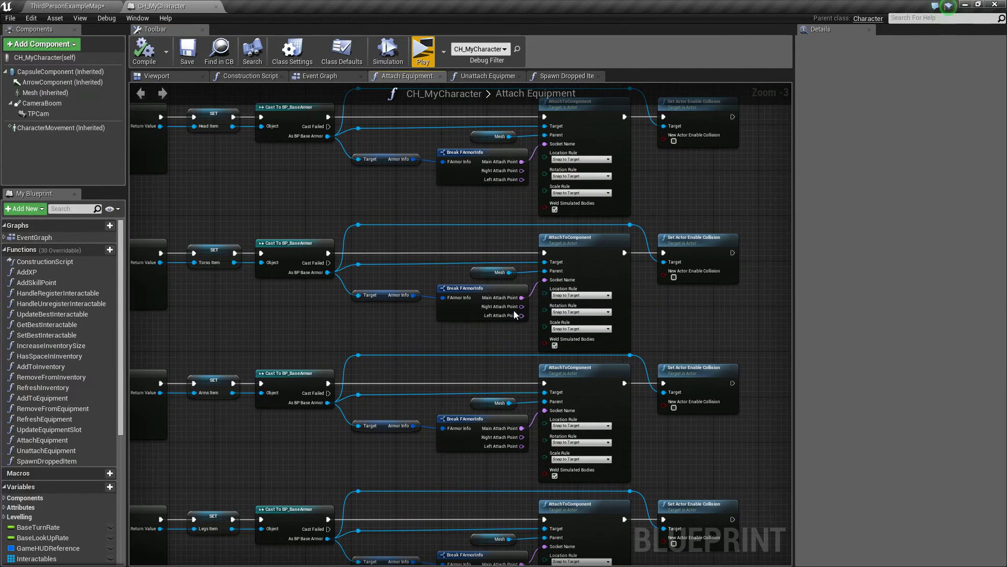
scroll(506, 300, up, 3)
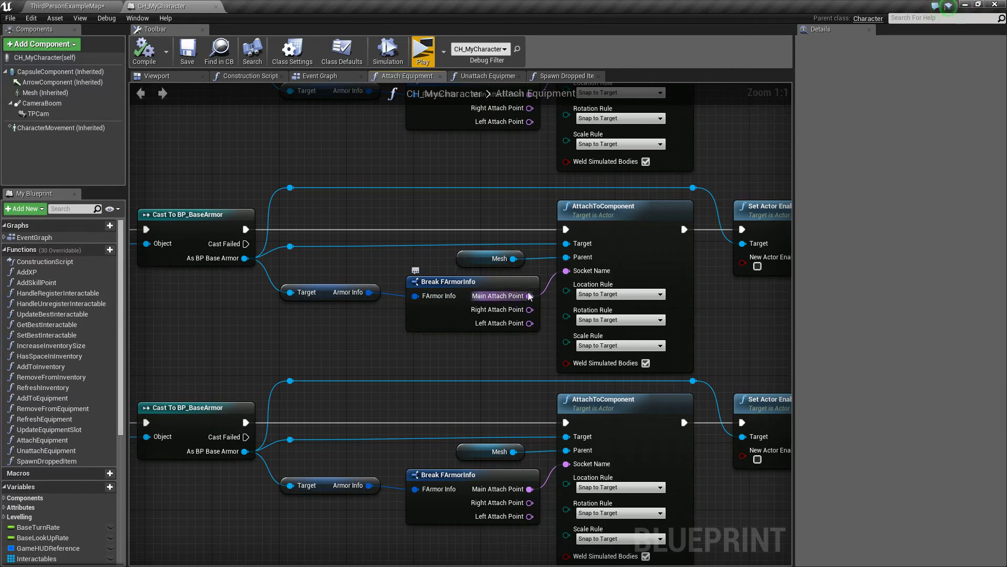
right_drag(504, 149, 504, 326)
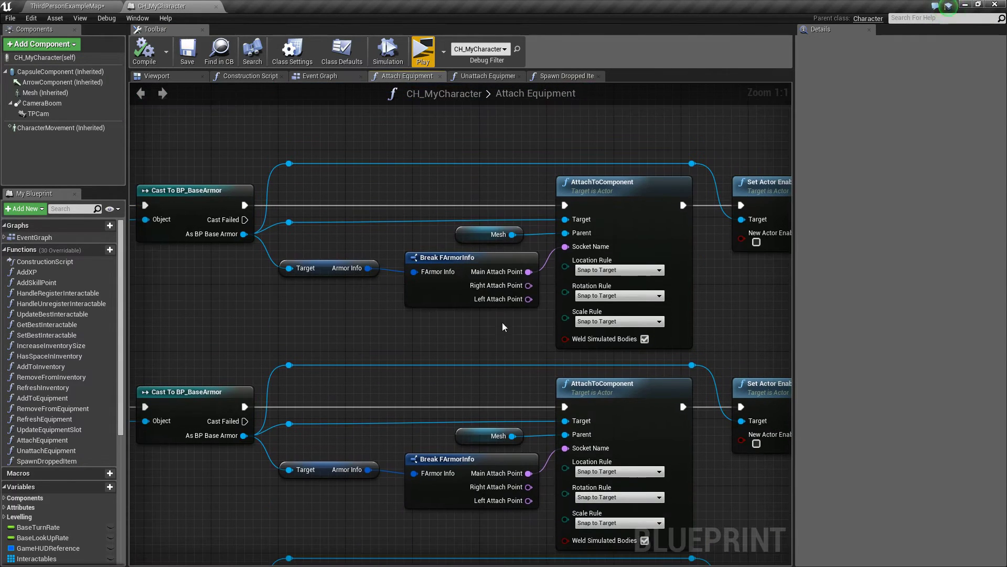
scroll(425, 336, down, 3)
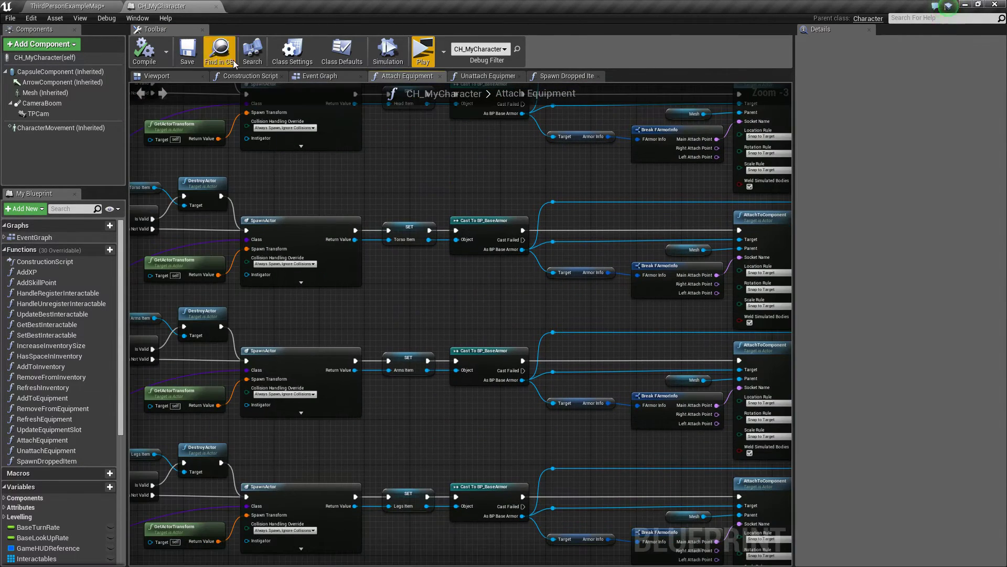
Open BP_BaseArmor from the Armor folder, compile, save and close it, and save the level.
click(89, 7)
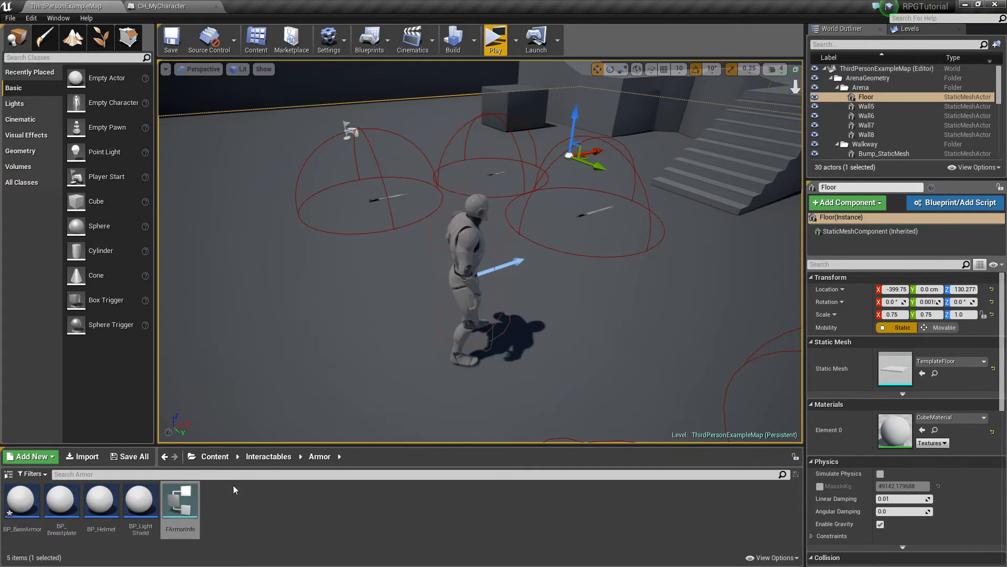
double_click(24, 515)
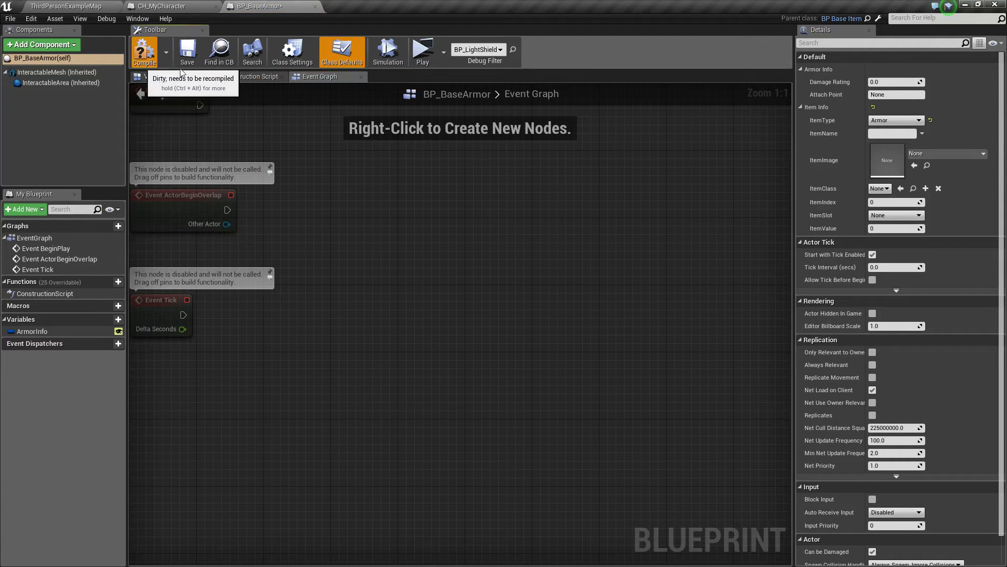
click(315, 6)
click(101, 8)
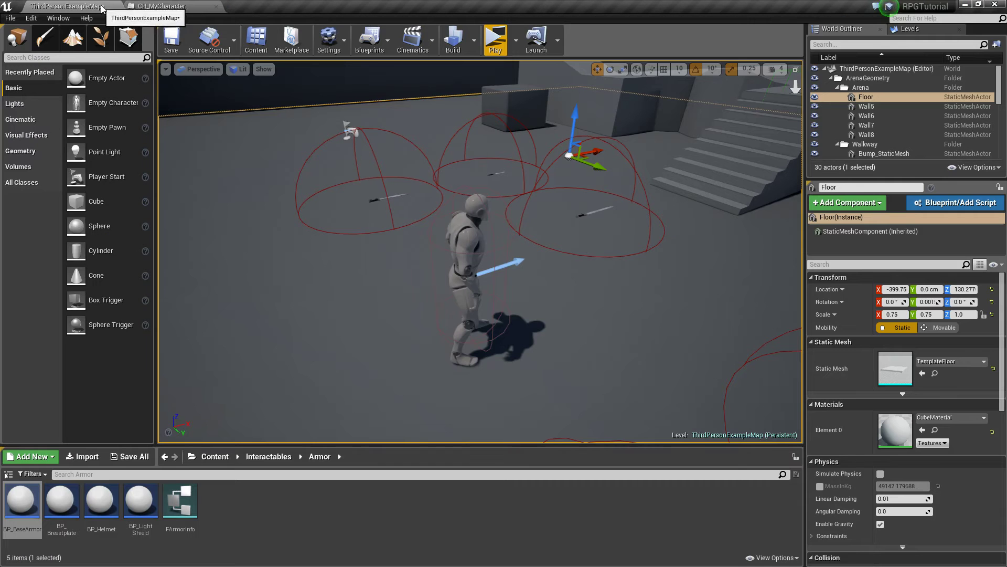
click(171, 40)
Open the BP_Breastplate blueprint to check the attach points in its Armor Info defaults.
click(244, 519)
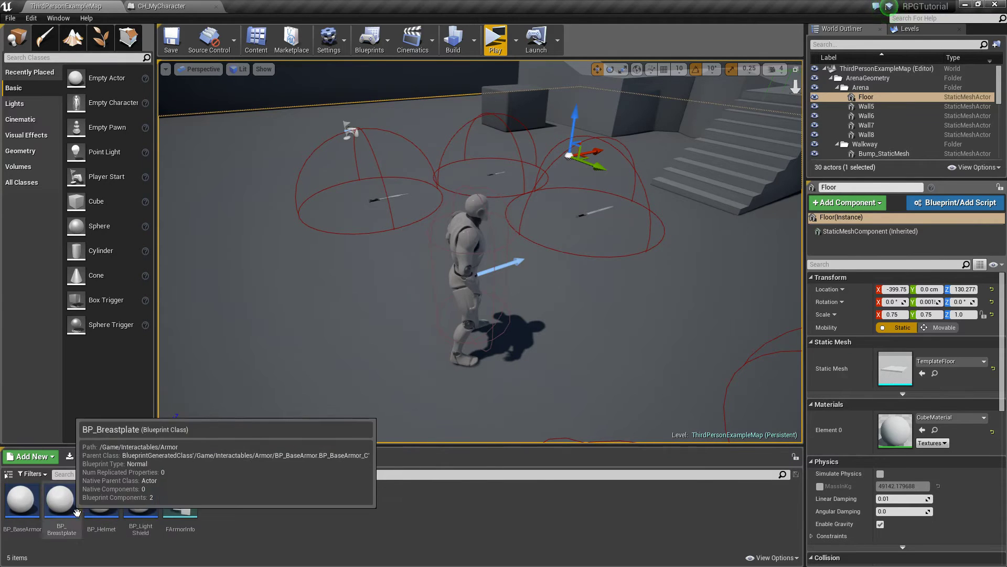
double_click(61, 501)
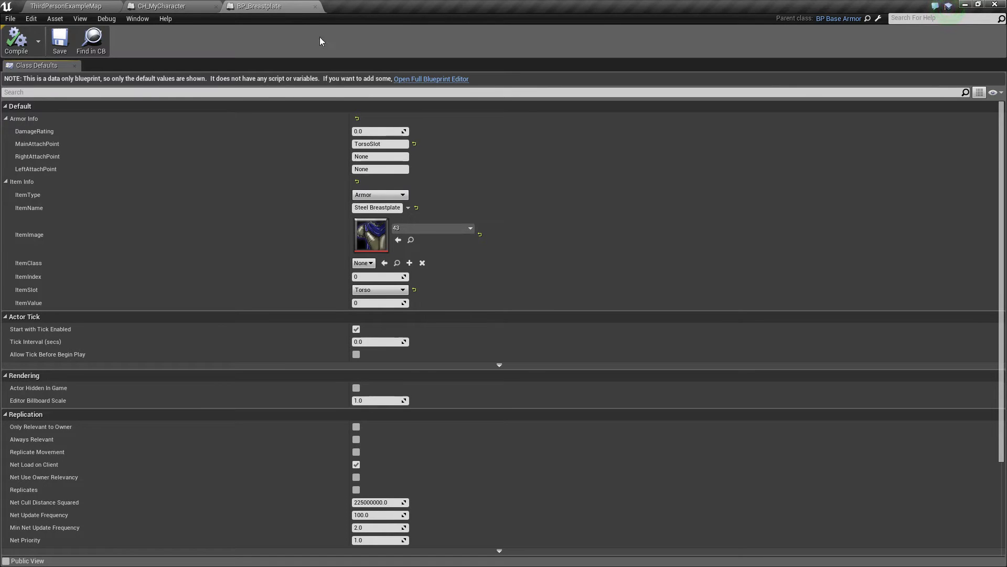
Close BP_Breastplate and create a child blueprint of BP_BaseArmor named BP_ArmGuards in the Armor folder.
click(315, 6)
click(79, 7)
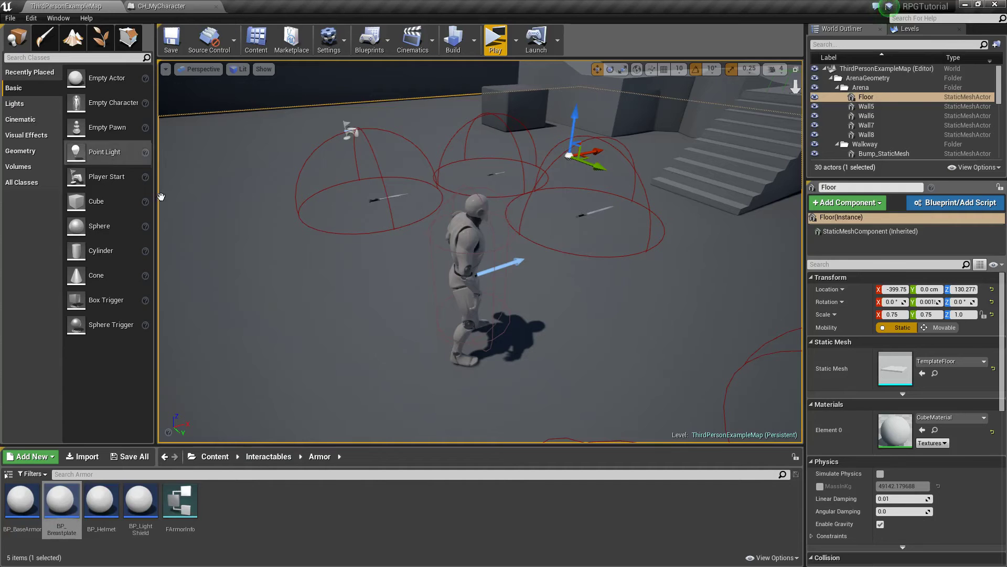
right_click(32, 512)
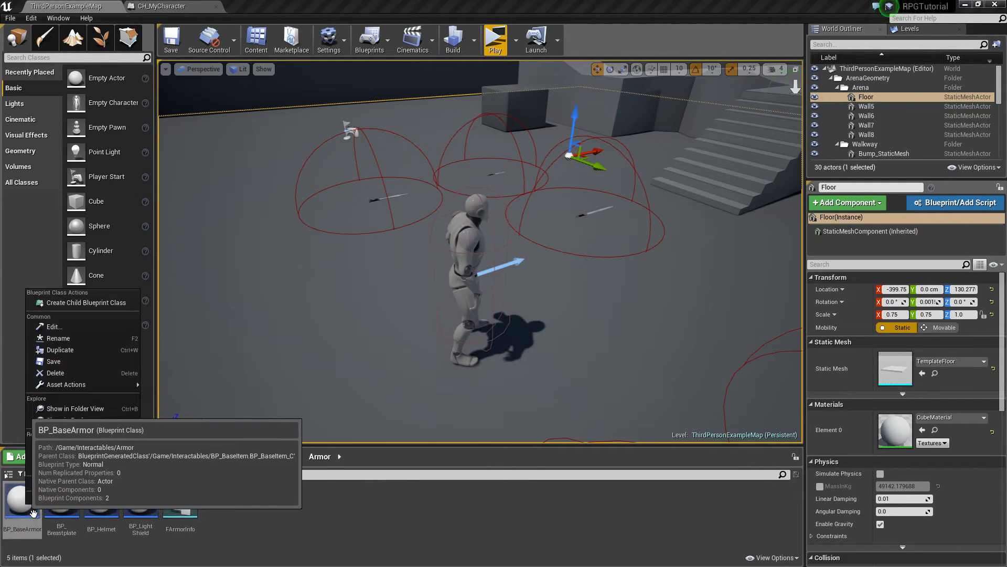
click(101, 302)
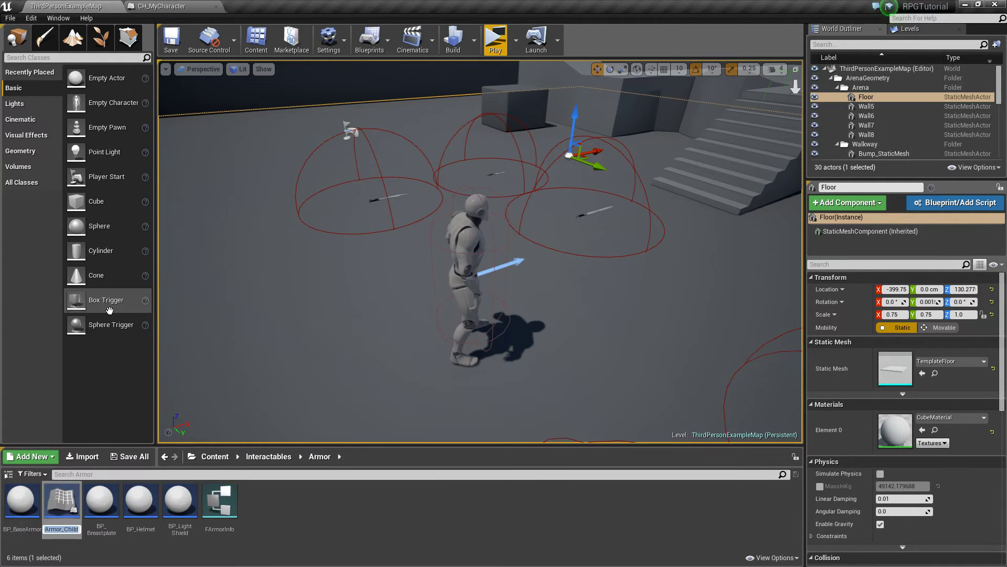
text(BP_ArmGuards)
key(Return)
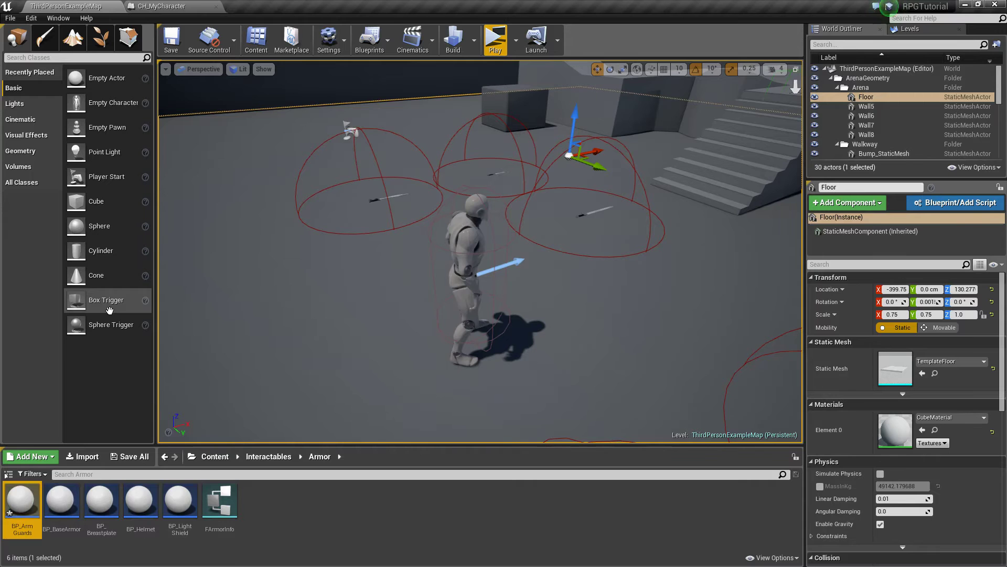
Open BP_ArmGuards and assign the SM_ArmGuard static mesh to its InteractableMesh component.
double_click(22, 503)
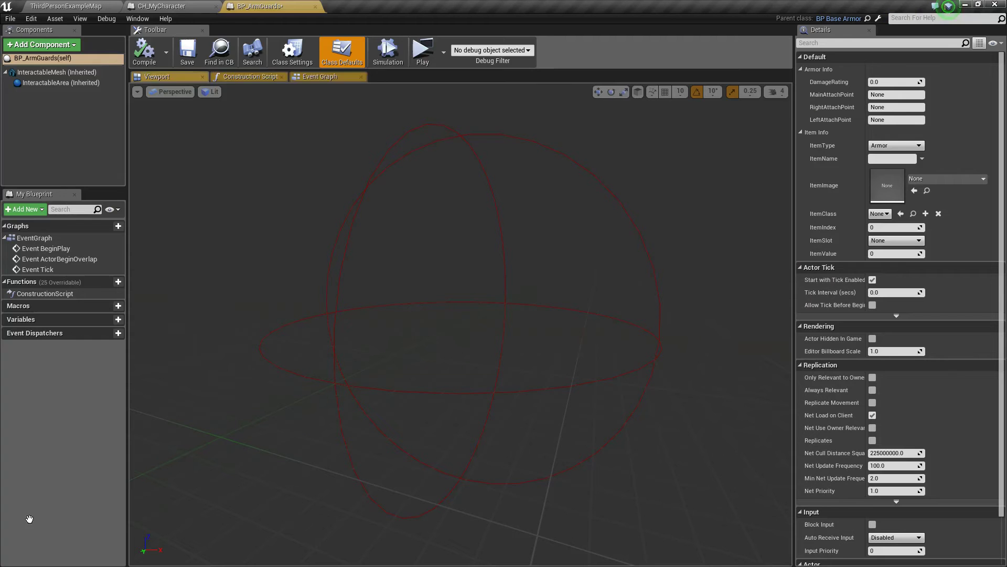
click(58, 72)
click(919, 207)
text(armguar)
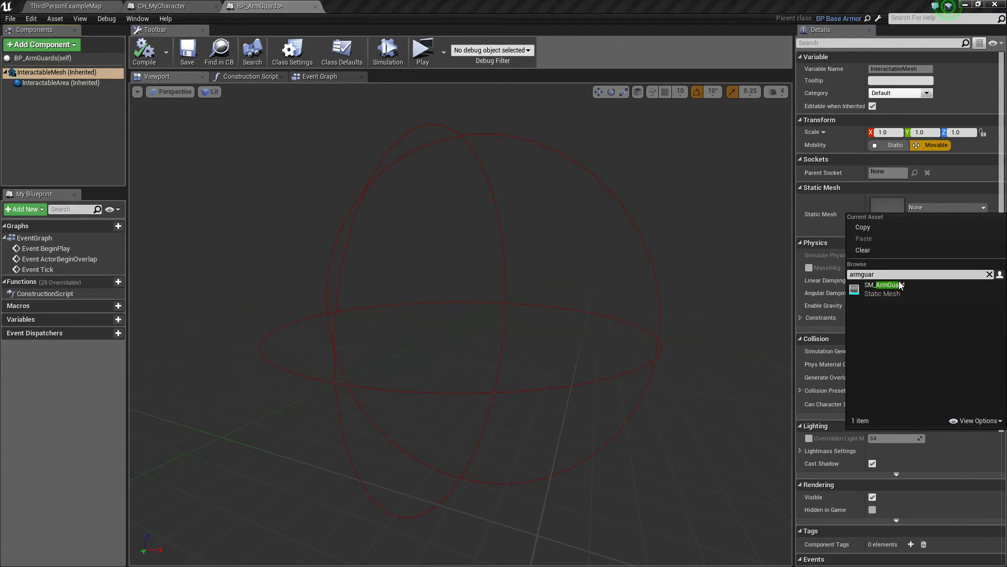
click(892, 288)
right_drag(634, 323, 725, 285)
In the BP_ArmGuards defaults, set the item slot to Arms and the item image to texture 21.
click(41, 58)
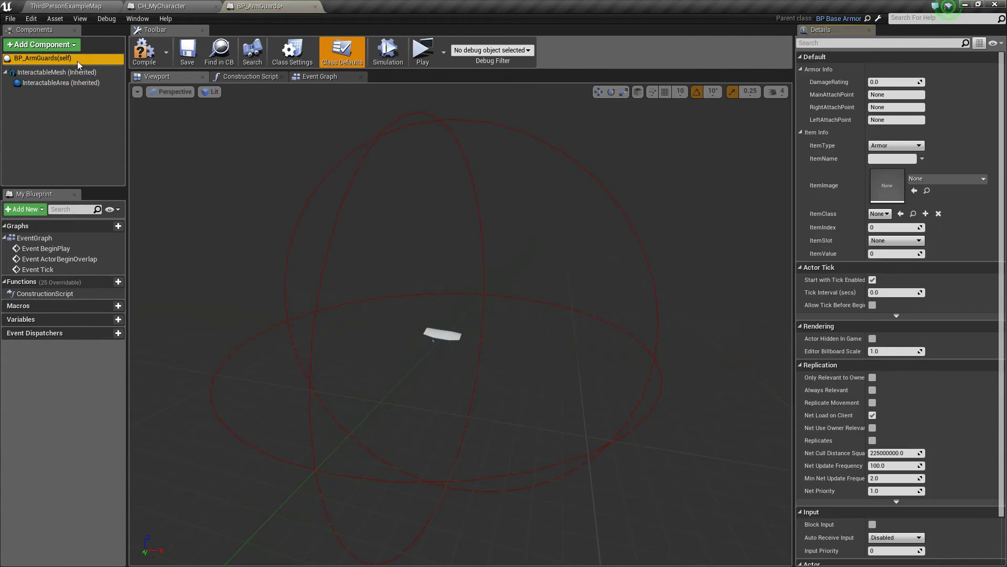
click(890, 244)
click(883, 270)
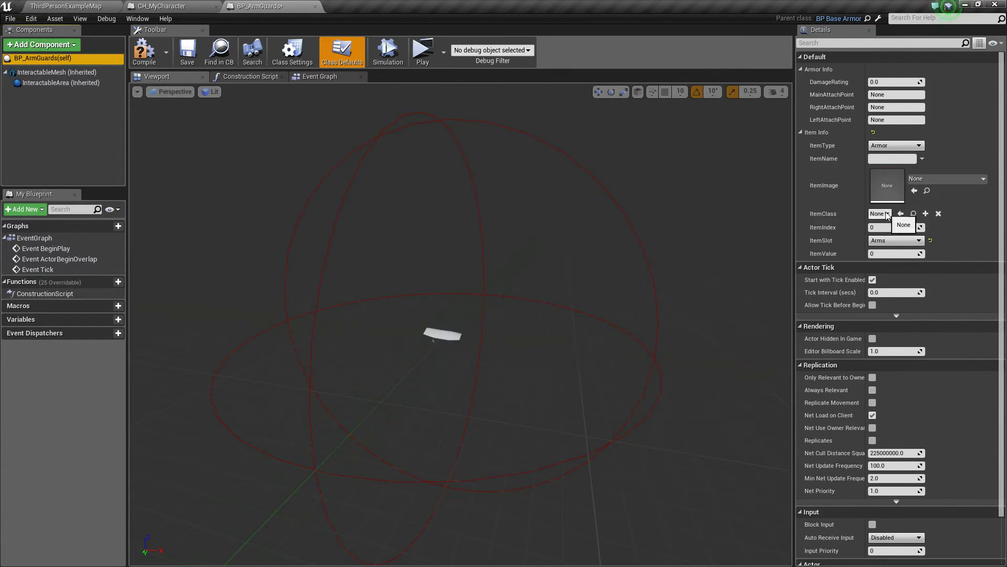
click(920, 179)
scroll(892, 352, down, 4)
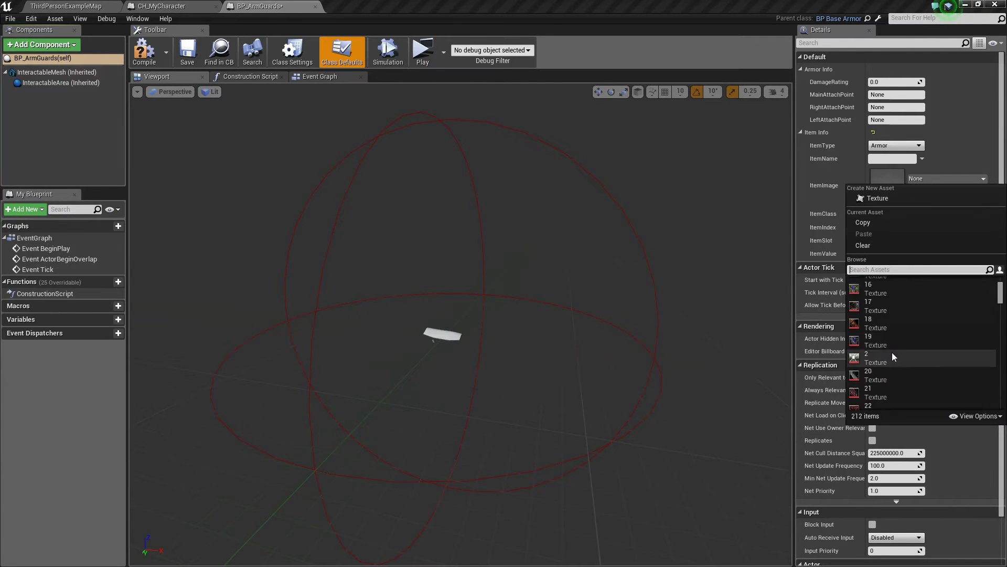
click(873, 342)
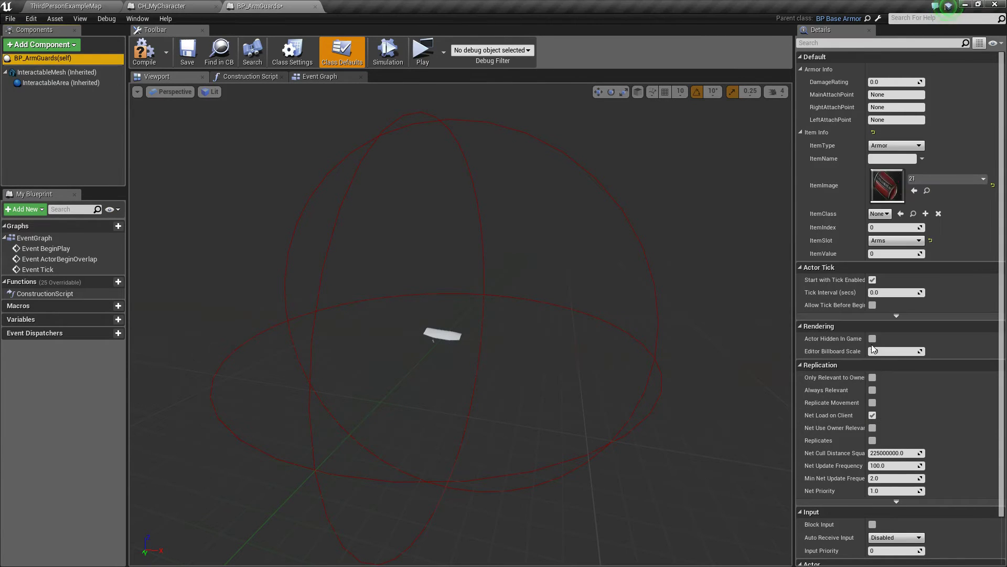
Set the item name to Steel Arm Guards and save the BP_ArmGuards blueprint.
click(890, 159)
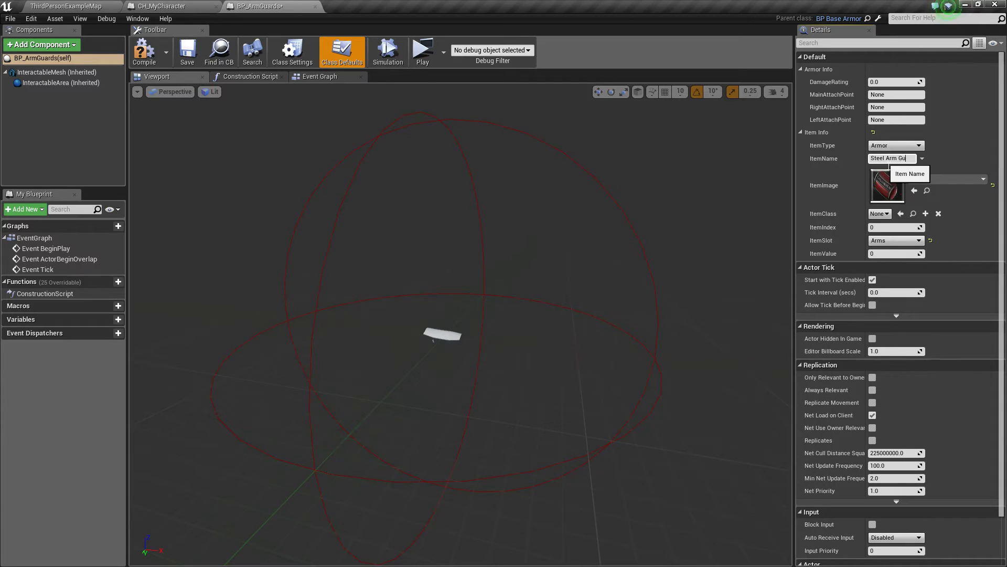
text(s)
key(Return)
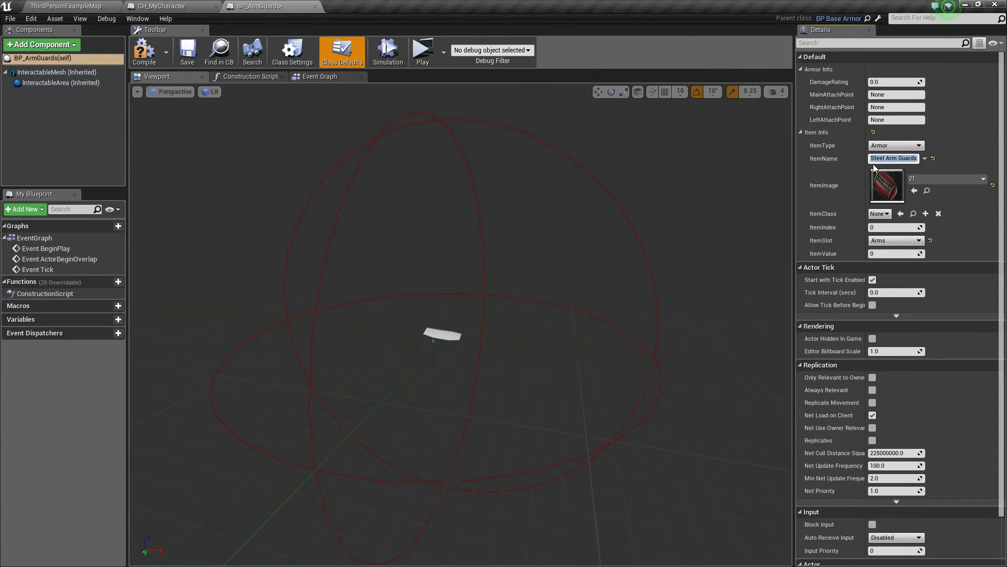
click(185, 59)
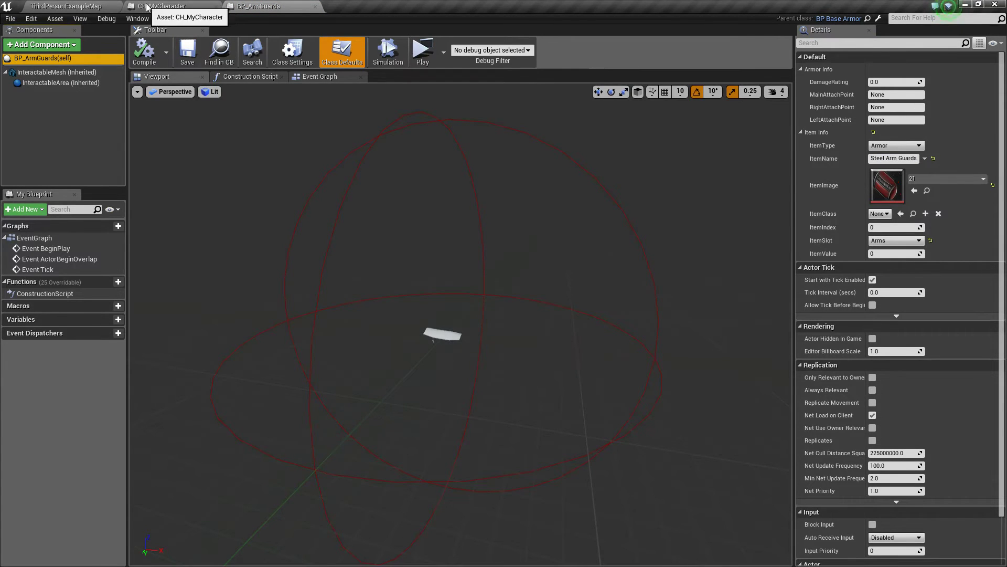
From the level's CH_MyCharacter, locate and open its SK_Mannequin mesh and switch to the skeleton.
click(100, 6)
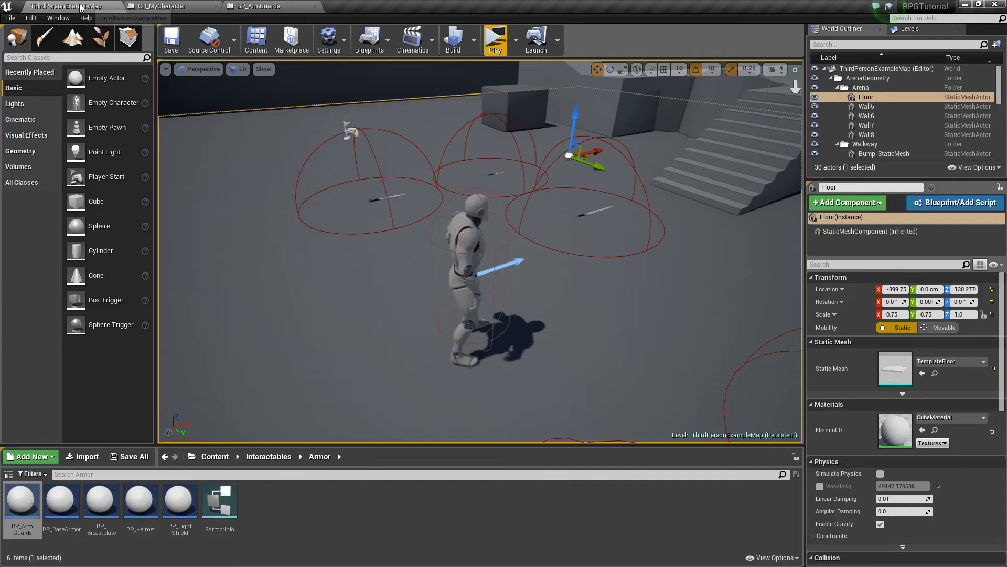
click(475, 252)
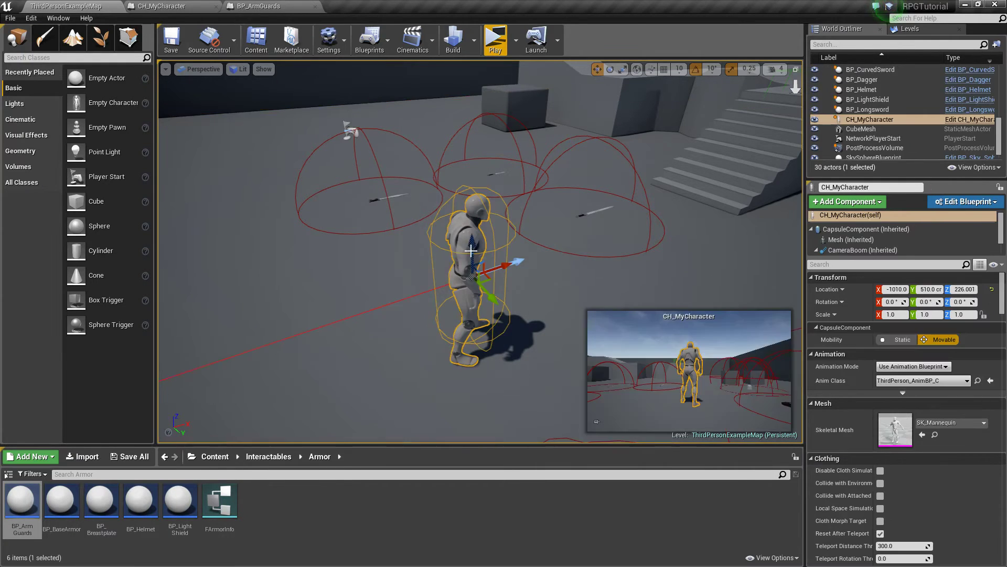
click(936, 435)
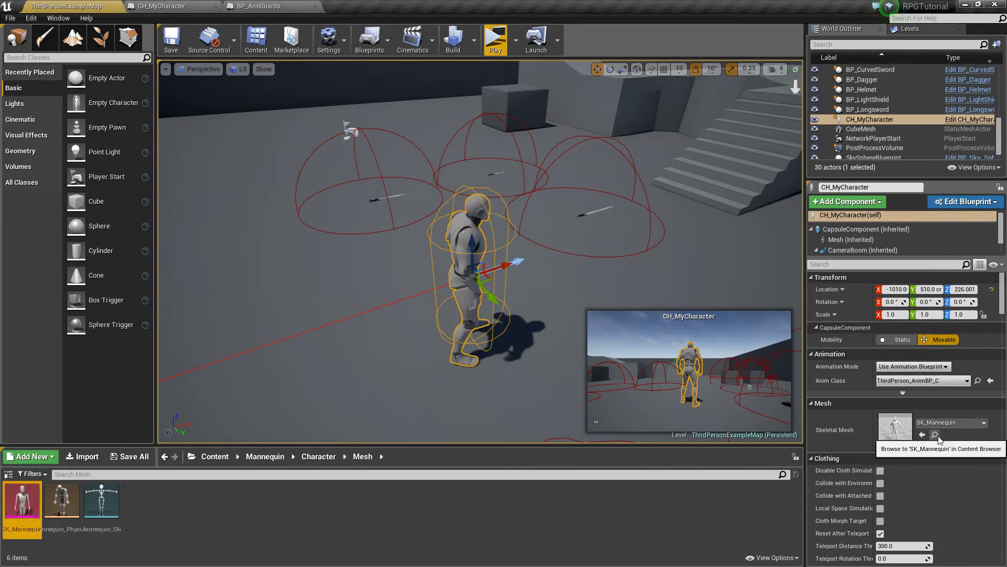
double_click(33, 515)
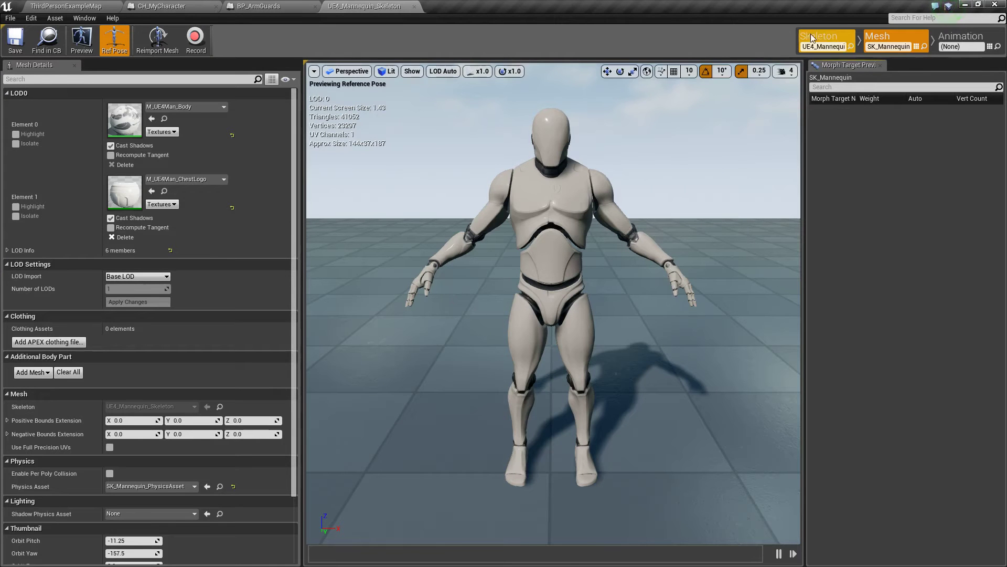
click(827, 36)
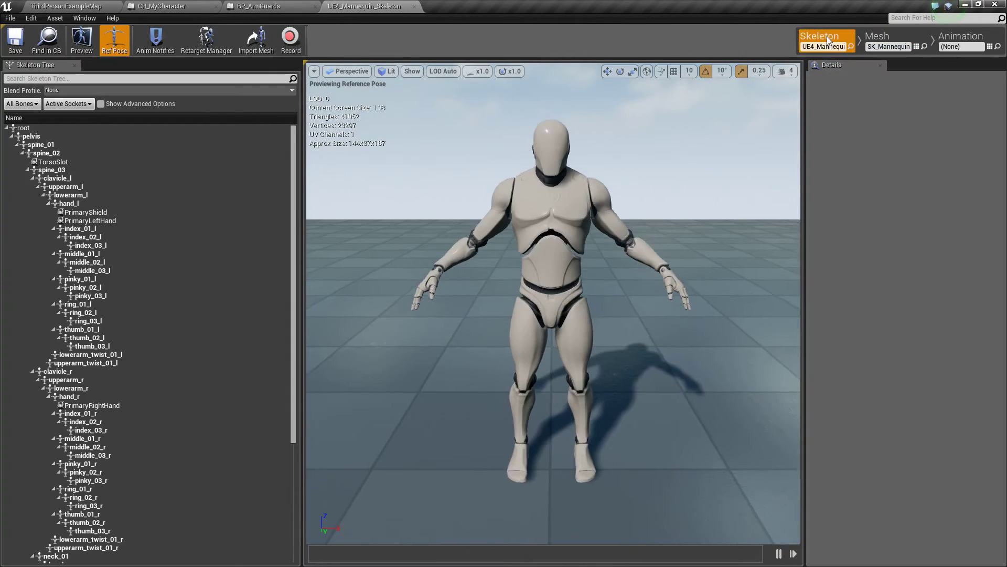
Add a socket named RightArmSlot to the lowerarm_r bone of the mannequin skeleton.
right_drag(460, 295, 504, 336)
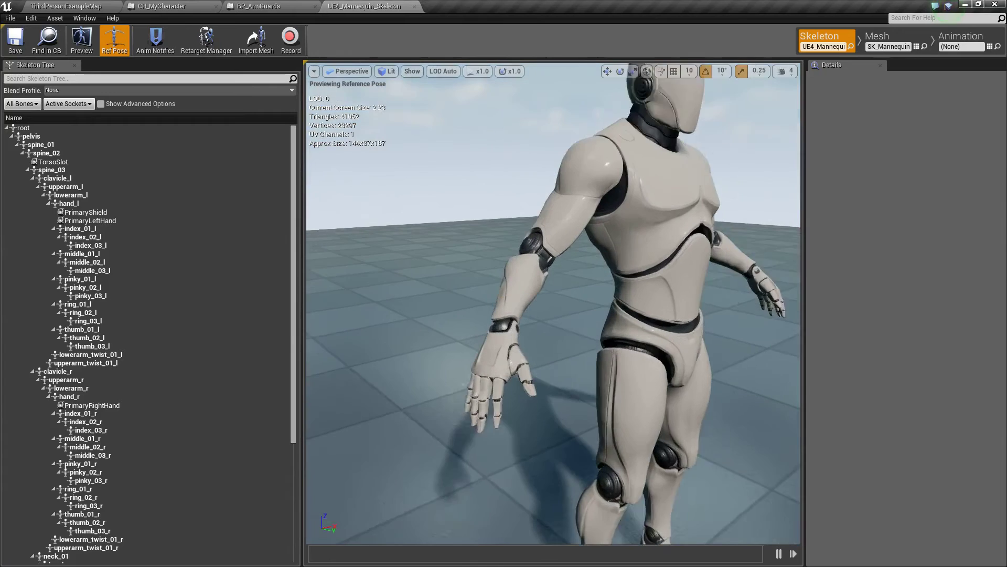
scroll(459, 294, up, 3)
scroll(460, 294, down, 4)
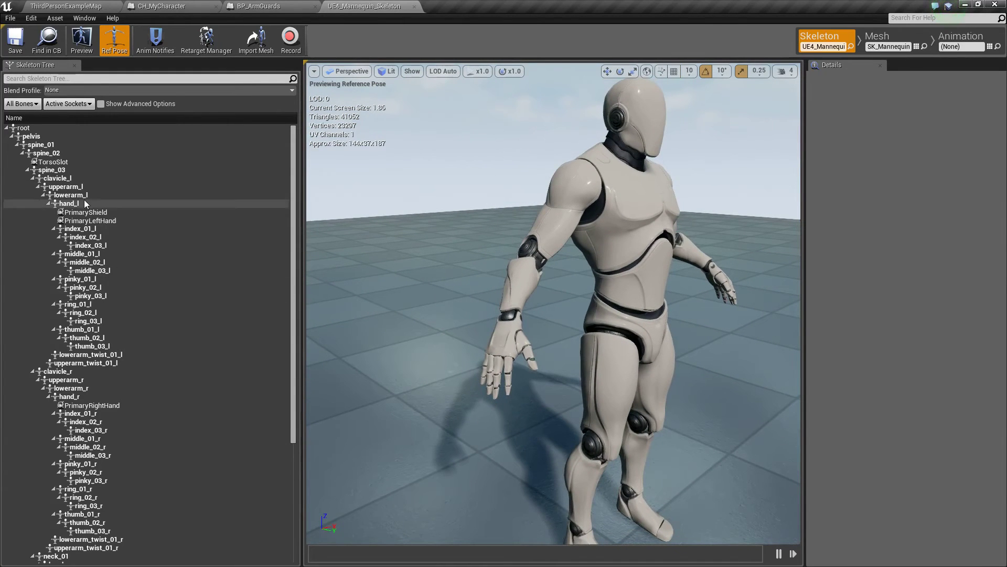
scroll(99, 248, down, 2)
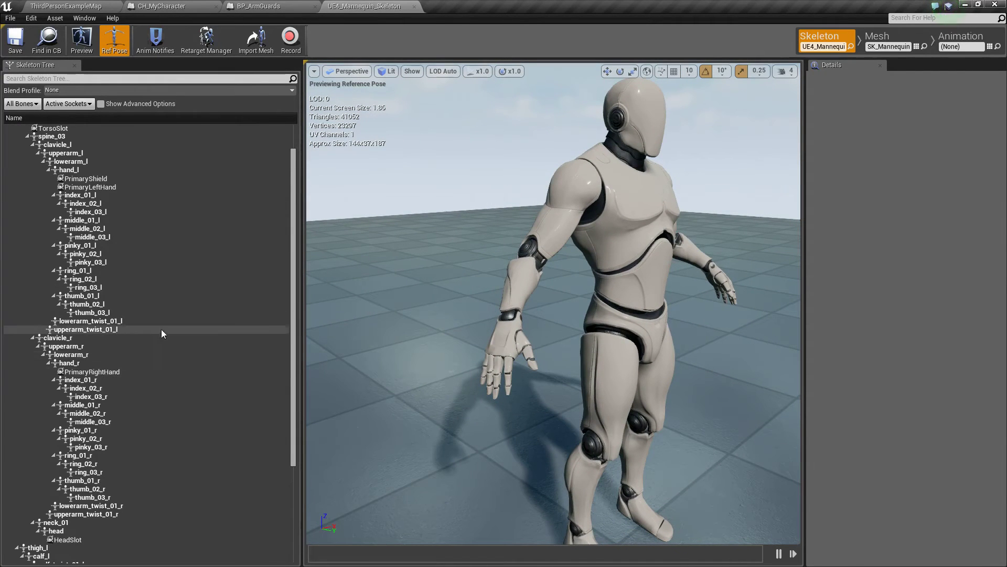
scroll(101, 367, down, 1)
click(84, 346)
click(76, 337)
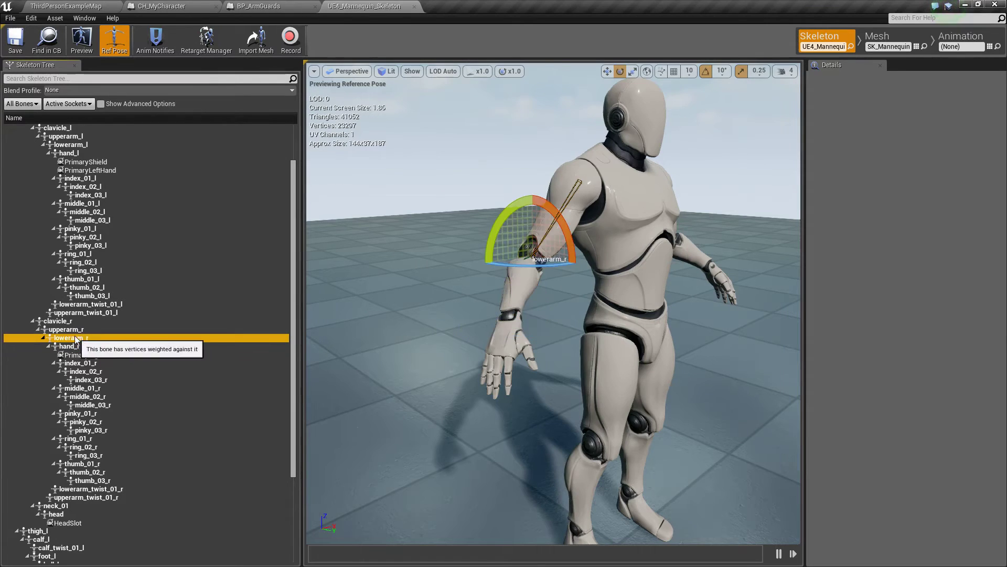
click(76, 329)
click(79, 338)
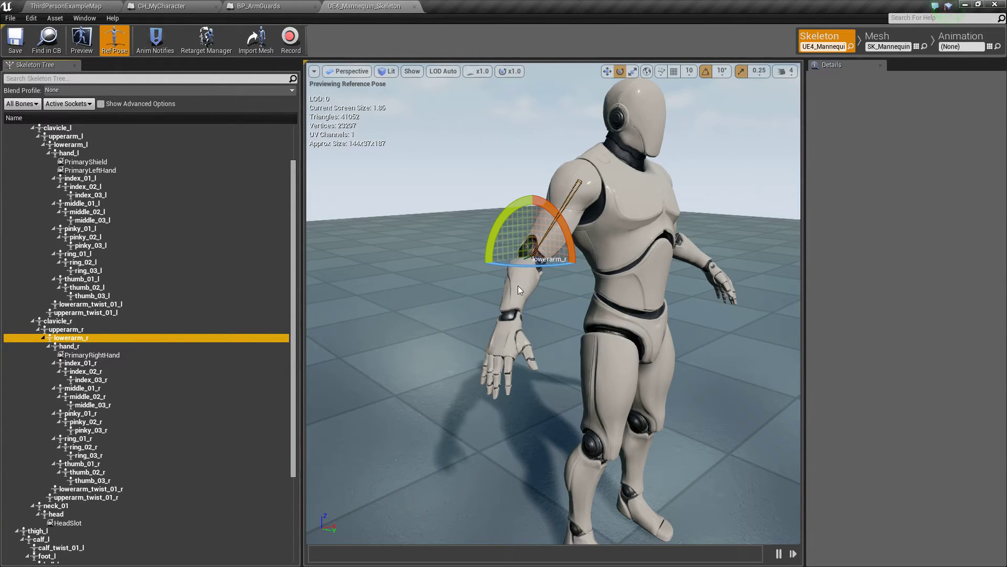
right_click(78, 339)
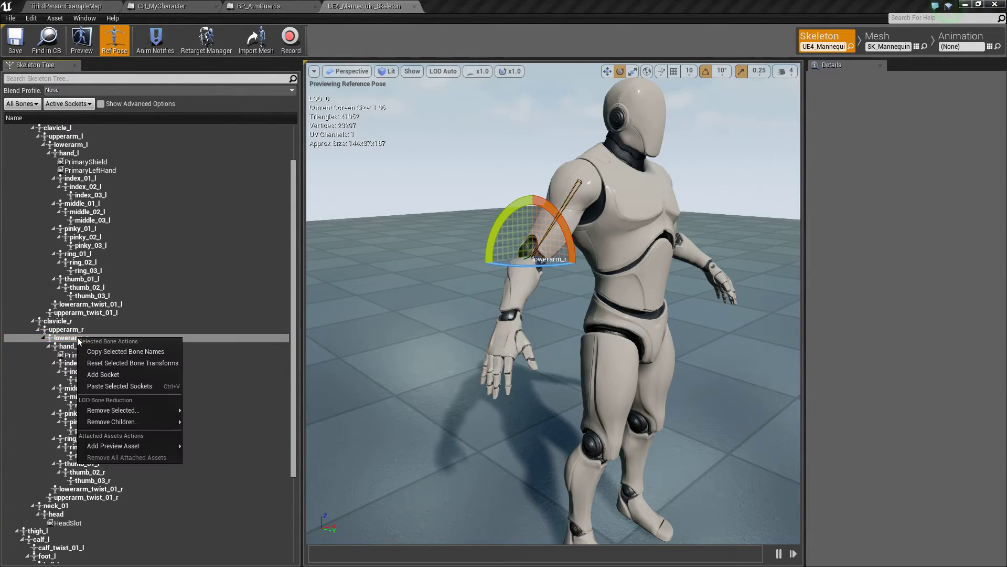
click(135, 374)
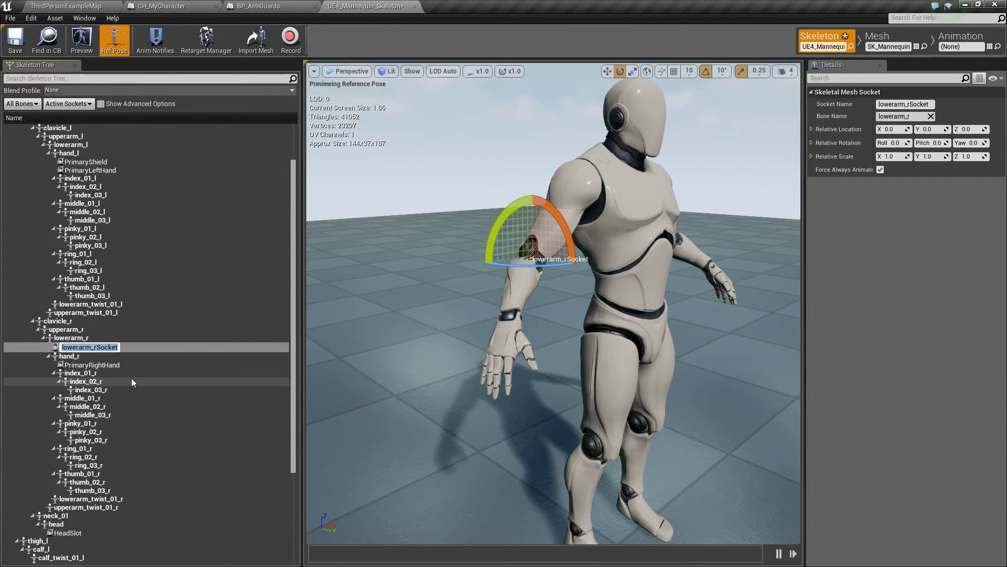
text(Right)
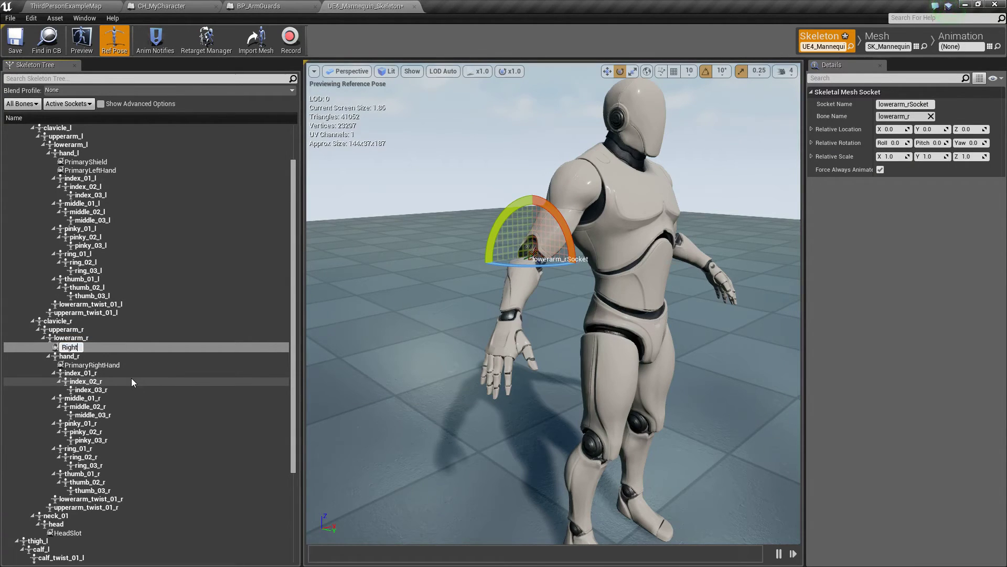
text(ArmSlot)
key(Return)
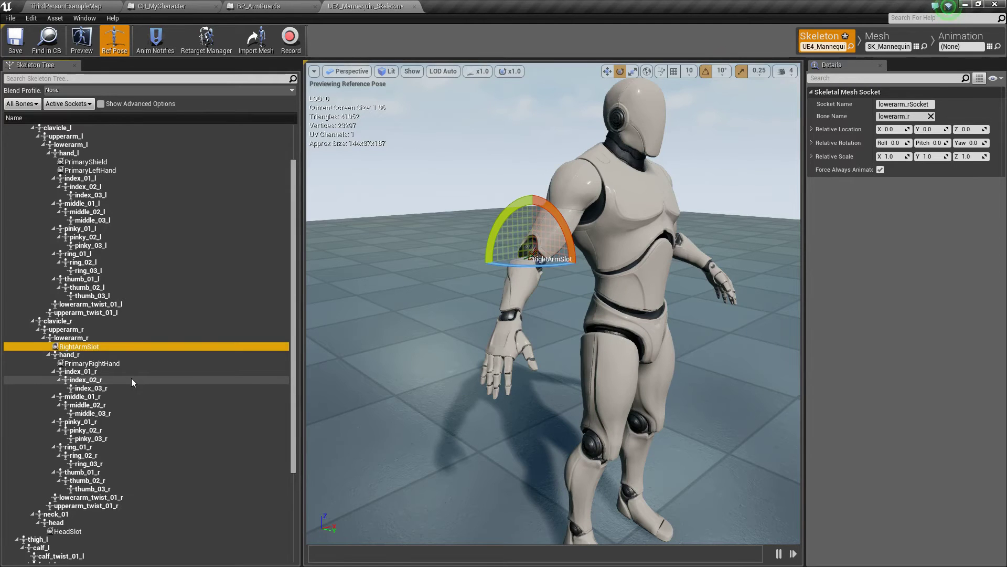
Add SM_ArmGuard as a preview asset on the RightArmSlot socket.
right_click(90, 346)
mouse_move(153, 430)
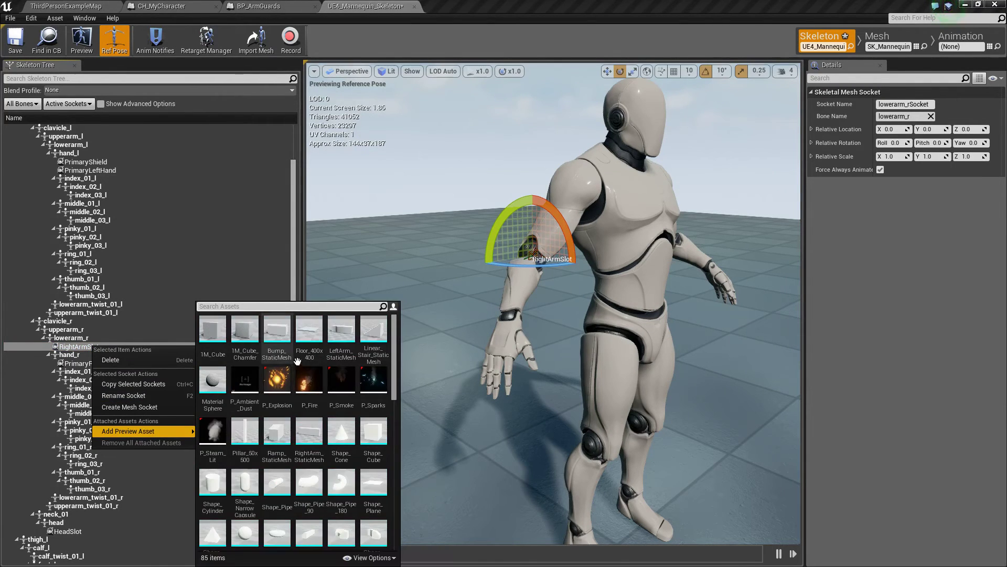
text(armgurad)
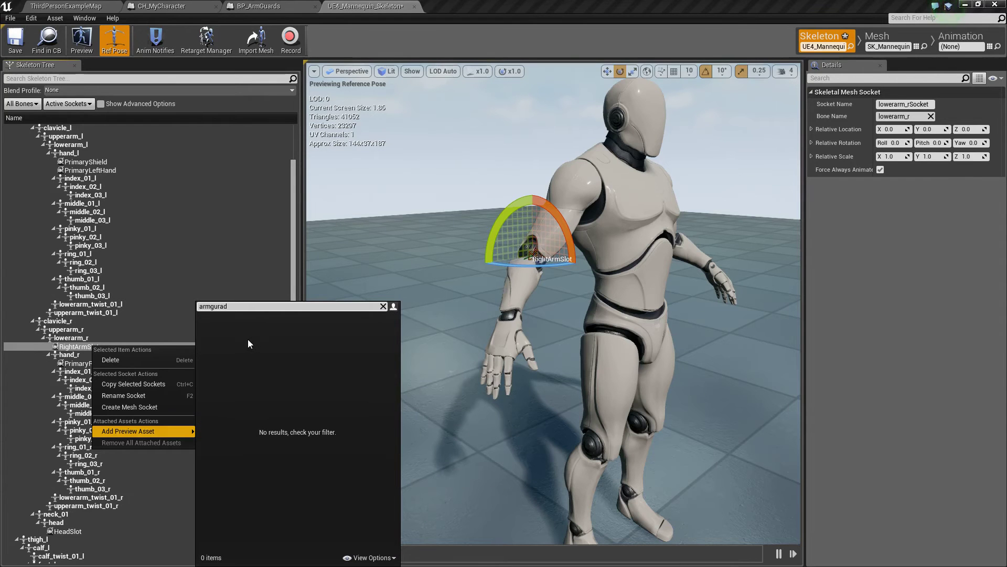
key(BackSpace)
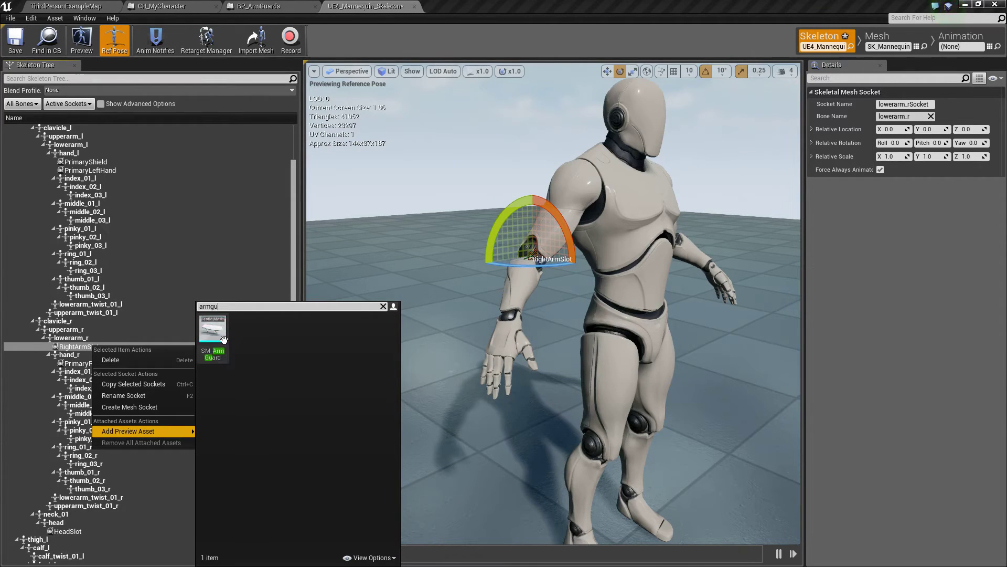
click(205, 326)
right_drag(597, 240, 544, 261)
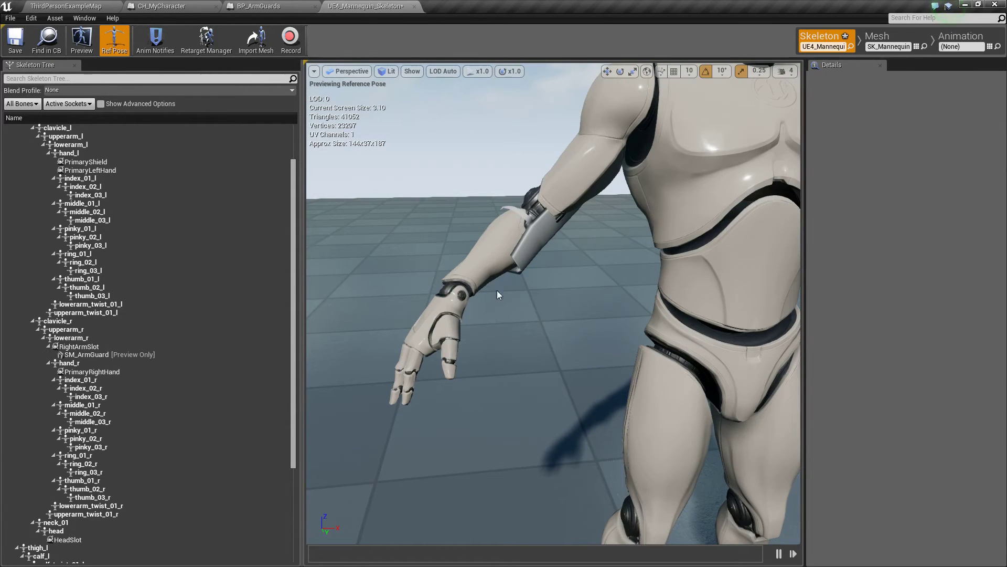
Fit RightArmSlot's arm guard over the right forearm: location about X -16.3, Y 0.7, Z -0.6; rotation about roll -163, pitch 1.8, yaw 179.4.
click(69, 338)
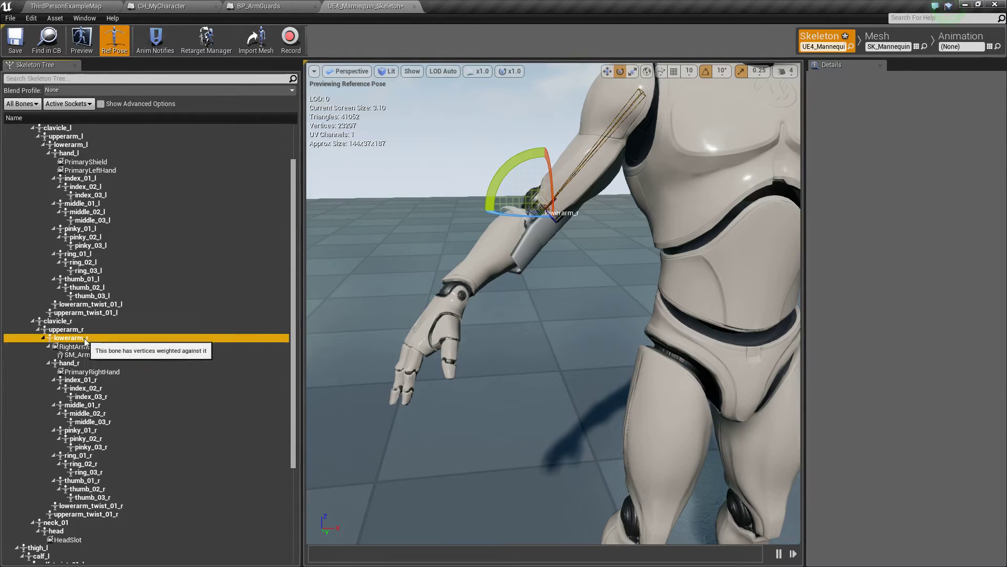
click(79, 347)
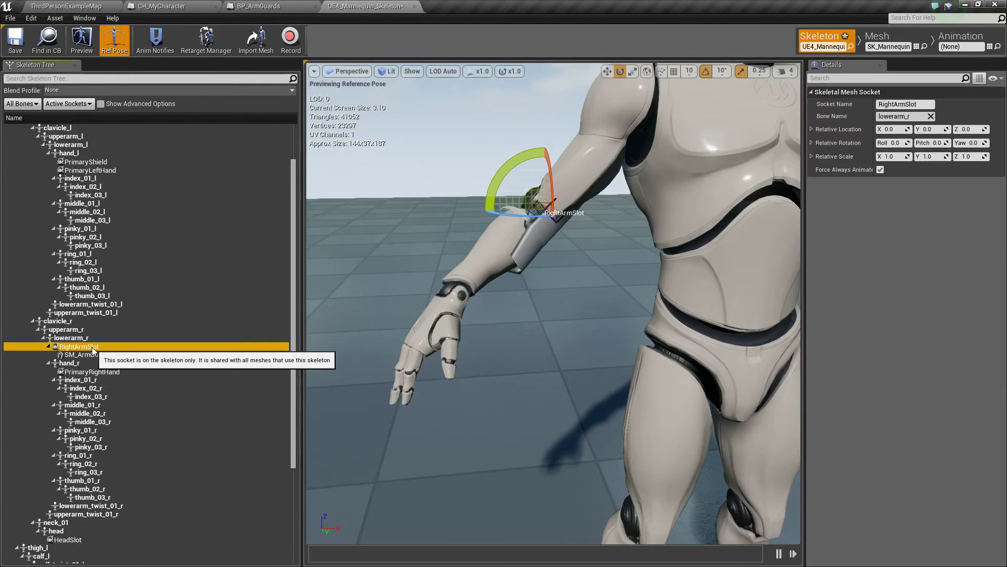
right_drag(585, 285, 586, 285)
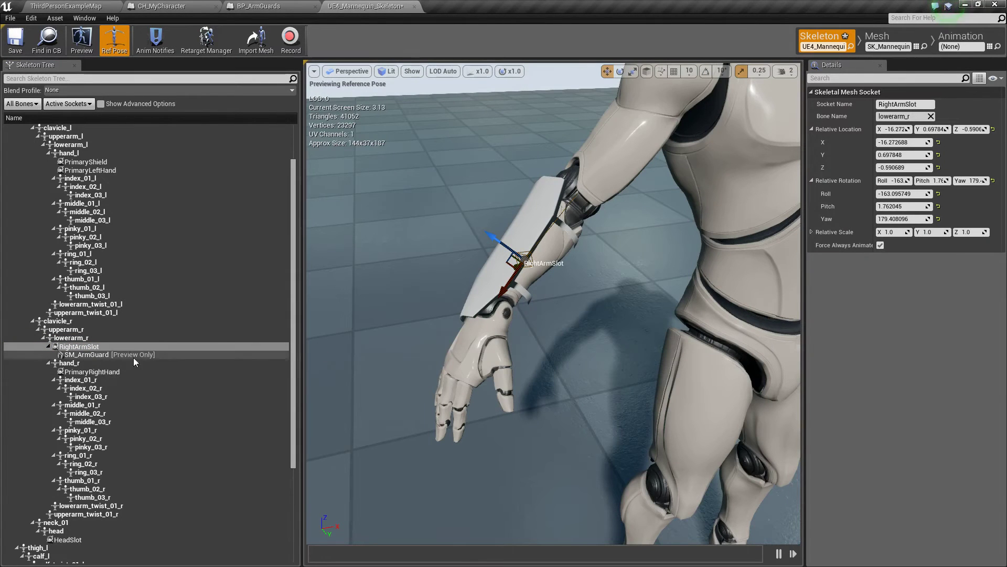
mouse_move(521, 239)
right_down()
mouse_move(709, 262)
mouse_move(525, 238)
right_up()
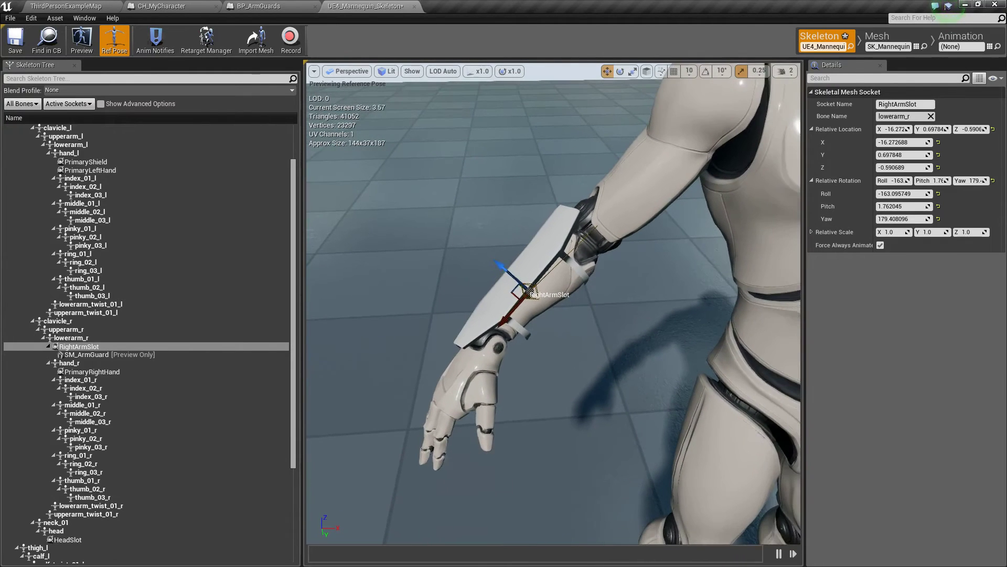